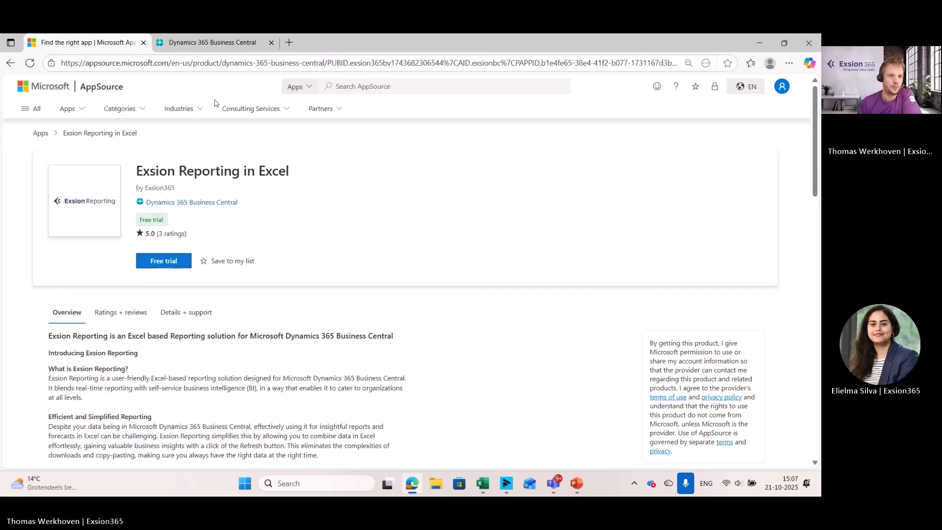
# Switch to Business Central, search for exsion, open the ExsionBC - Info page and copy its SOAP-URL link.
pyautogui.click(206, 44)
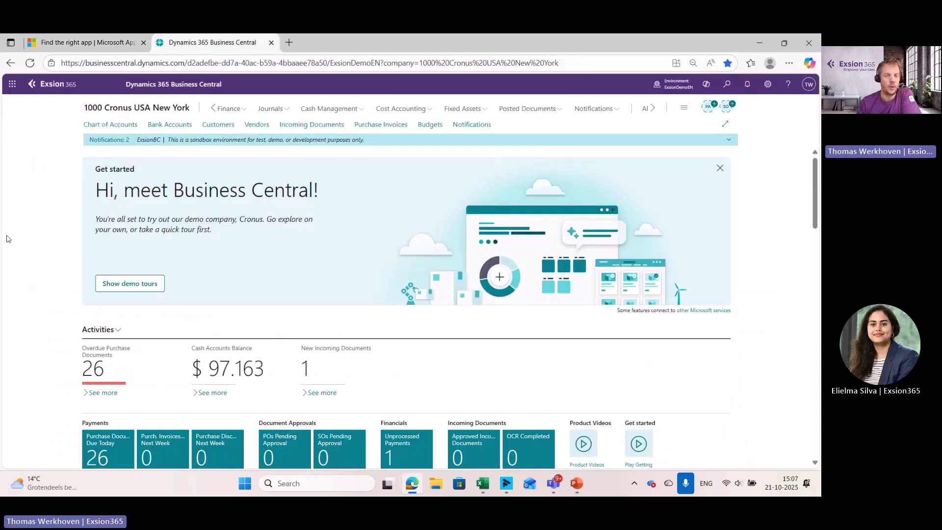
pyautogui.click(728, 85)
pyautogui.write('e')
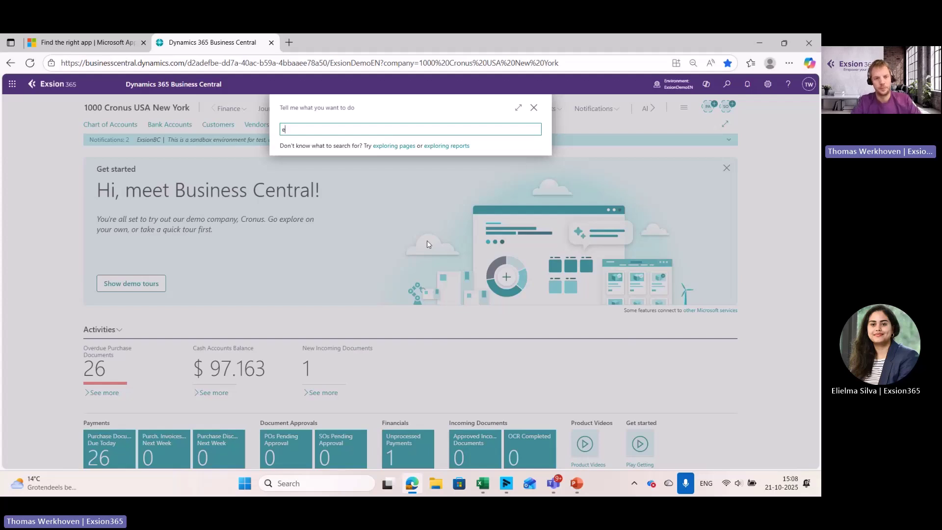
pyautogui.write('xsion')
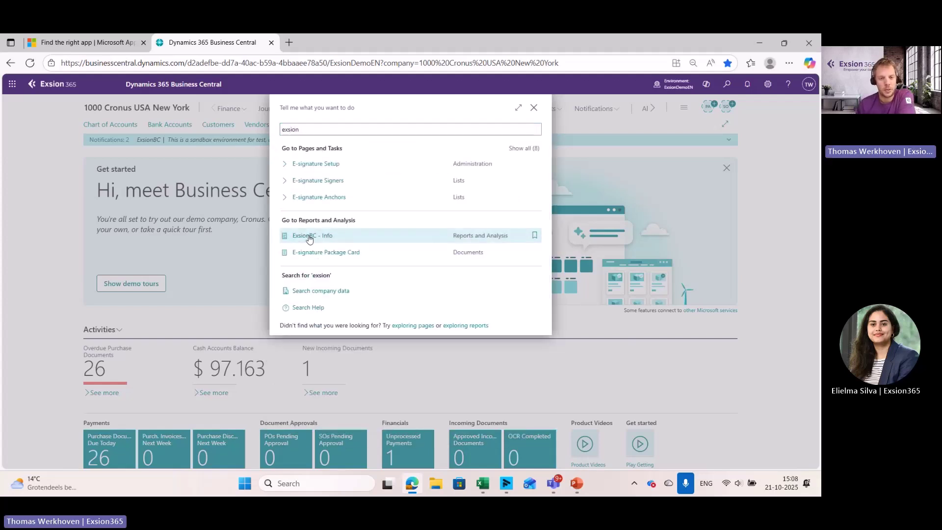
pyautogui.click(309, 238)
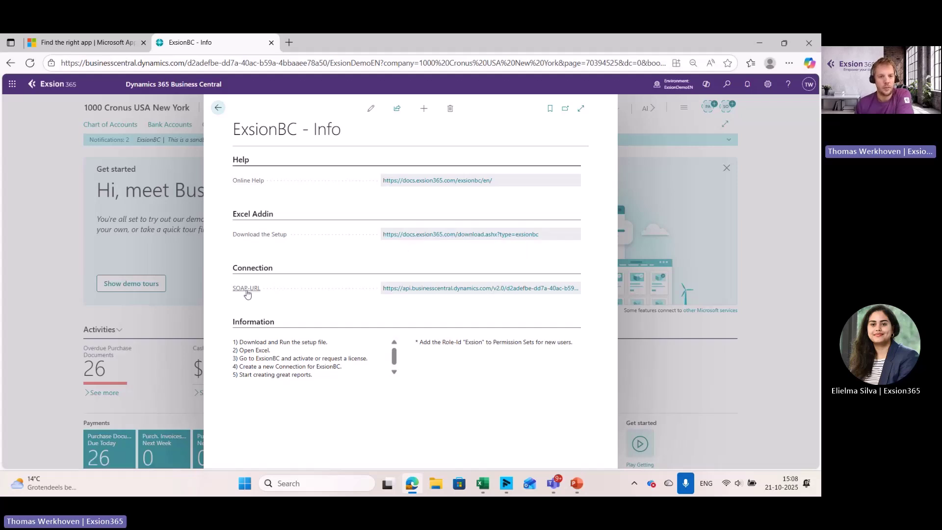
pyautogui.rightClick(444, 293)
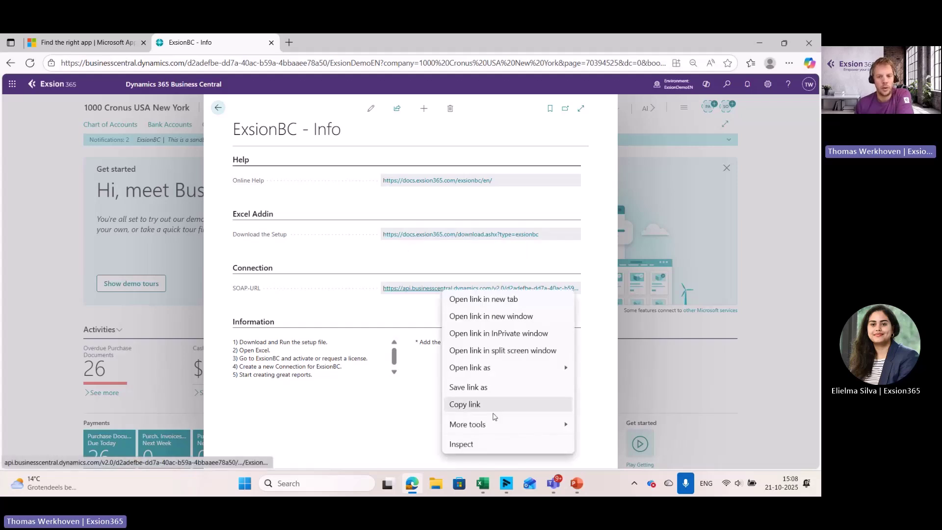
pyautogui.click(490, 407)
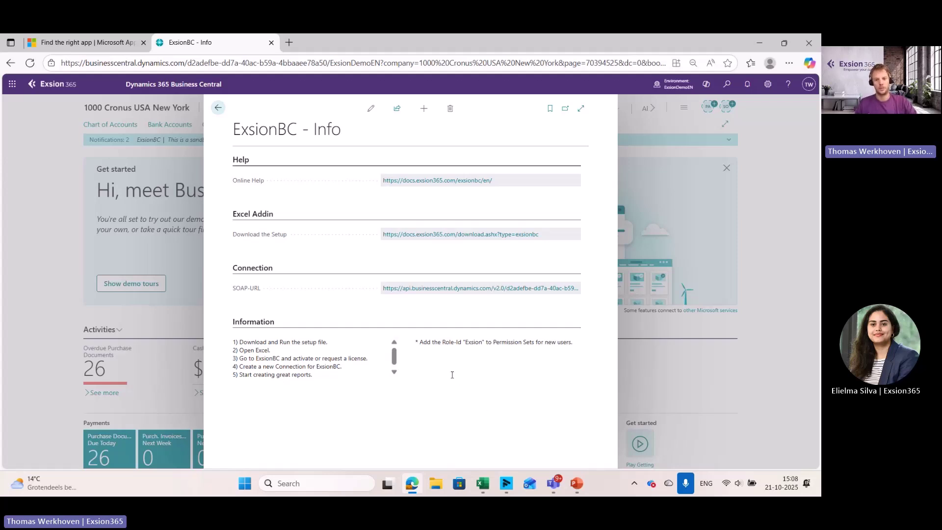
# Switch to Excel and start a new ExsionBC connection named Companial Demo, using the copied link as its SOAP URL.
pyautogui.click(483, 484)
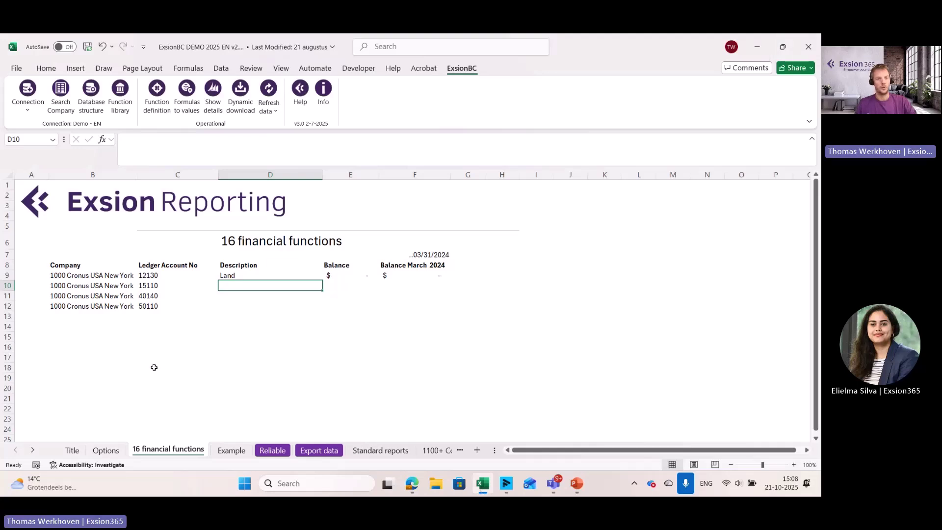
pyautogui.click(24, 105)
pyautogui.click(49, 127)
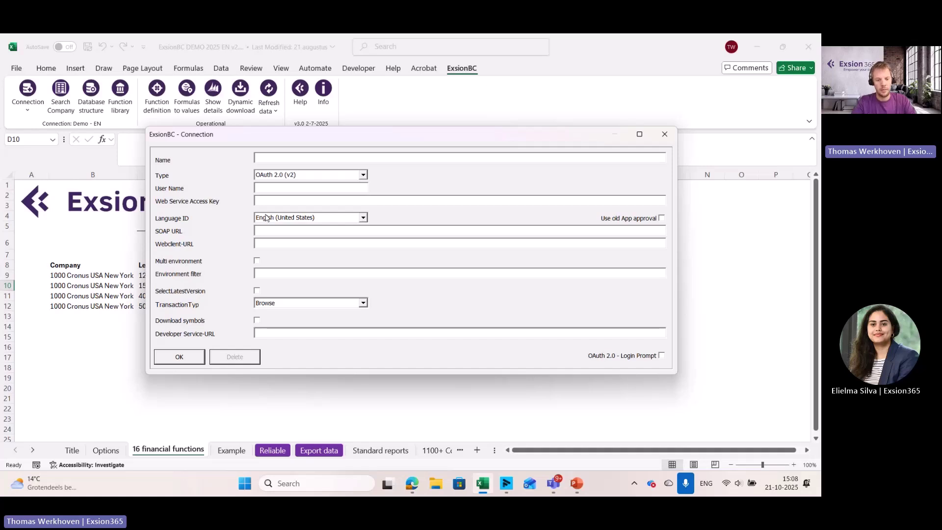
pyautogui.write('Compa')
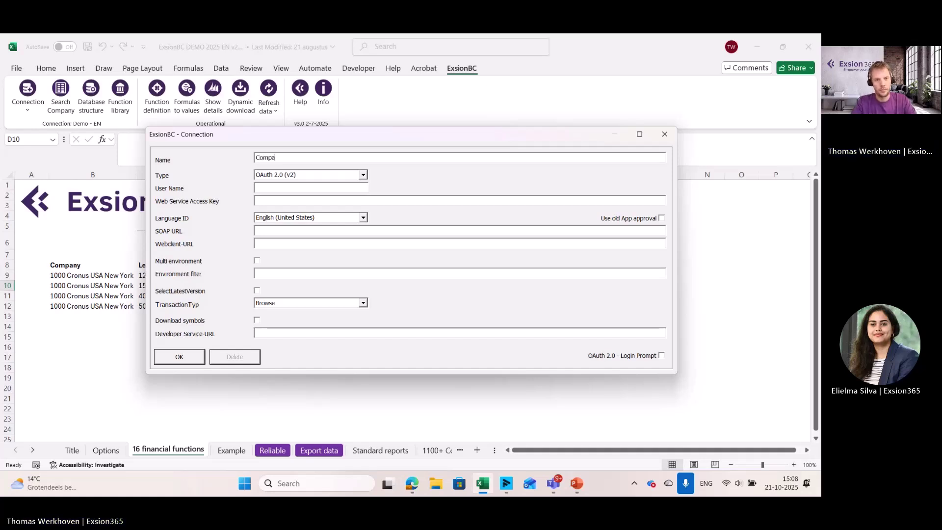
pyautogui.write('nial Demo')
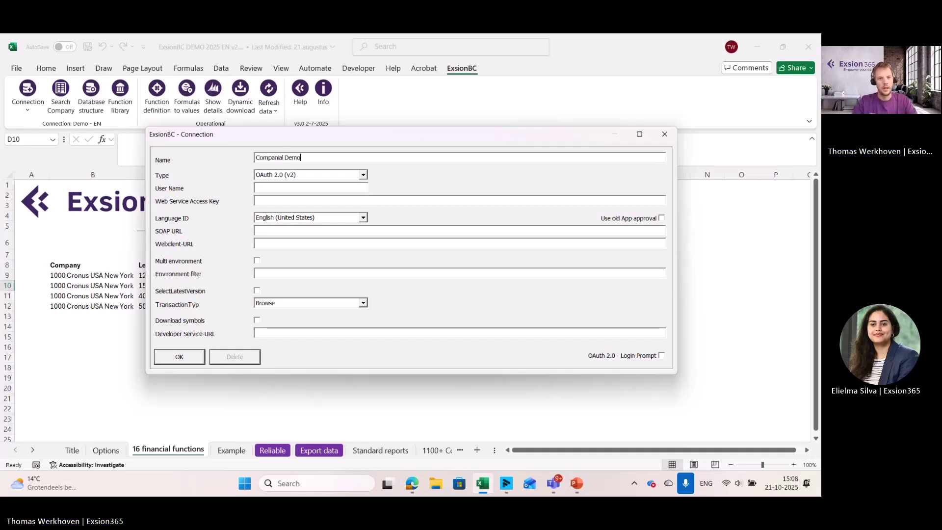
pyautogui.click(281, 230)
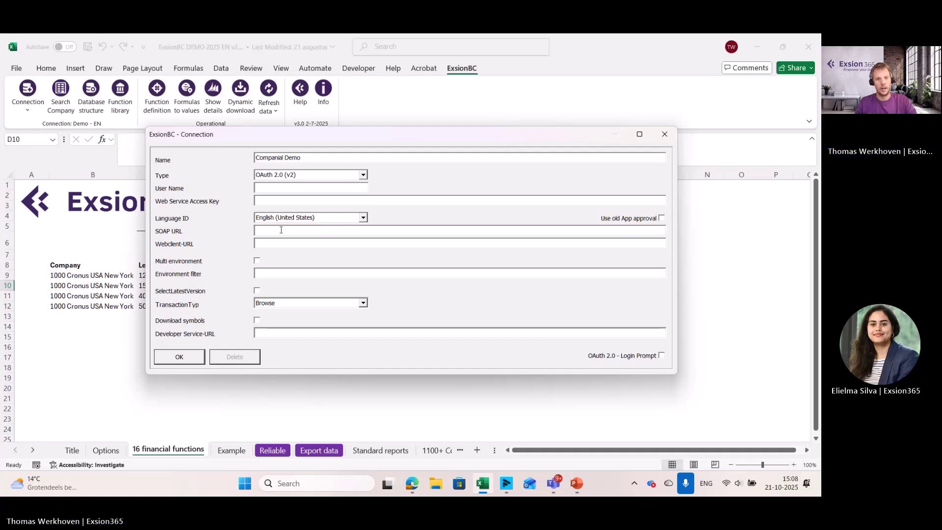
pyautogui.hotkey('ctrl', 'v')
# Review the available connection languages, keep English (United States) and save the new connection.
pyautogui.click(364, 217)
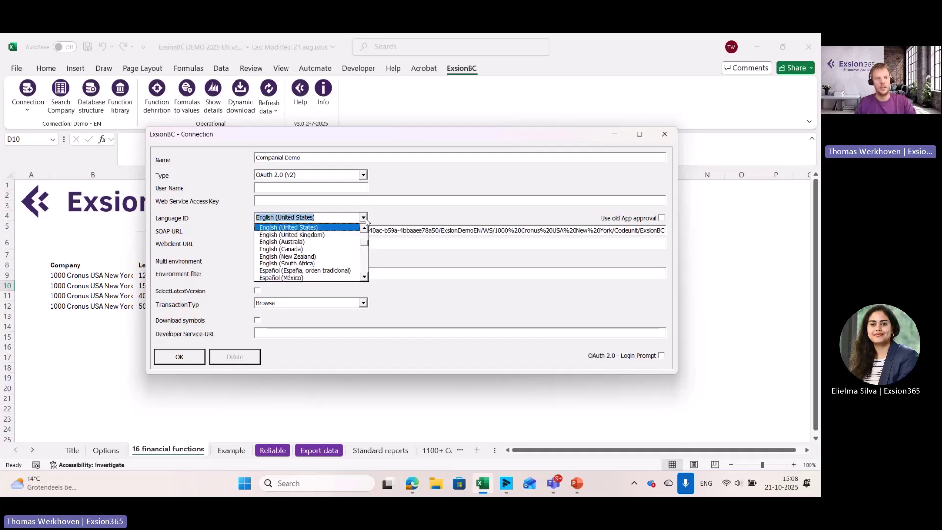
pyautogui.click(366, 238)
pyautogui.moveTo(365, 239); pyautogui.dragTo(367, 258)
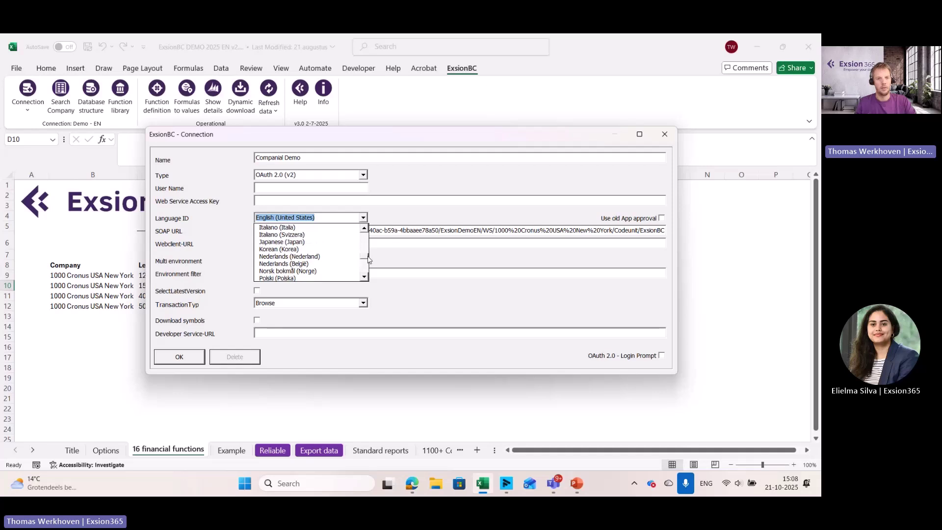
pyautogui.click(322, 219)
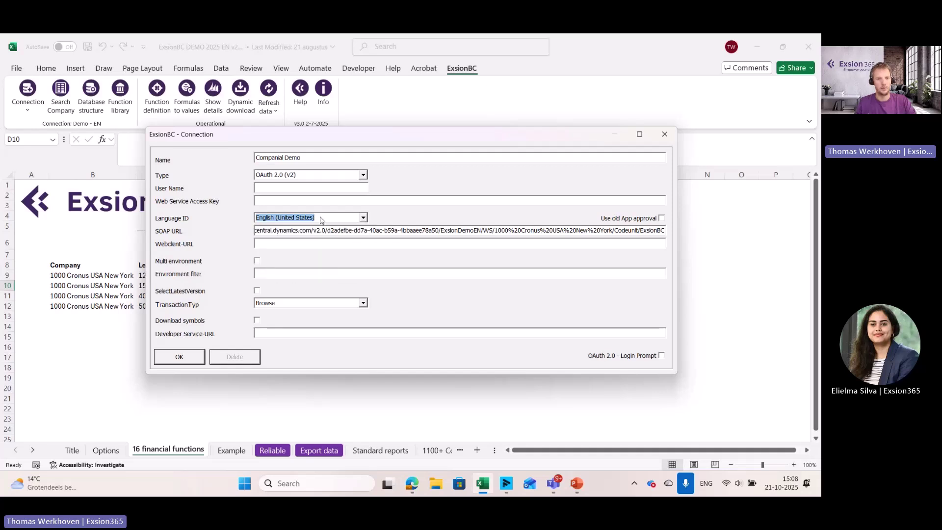
pyautogui.click(181, 358)
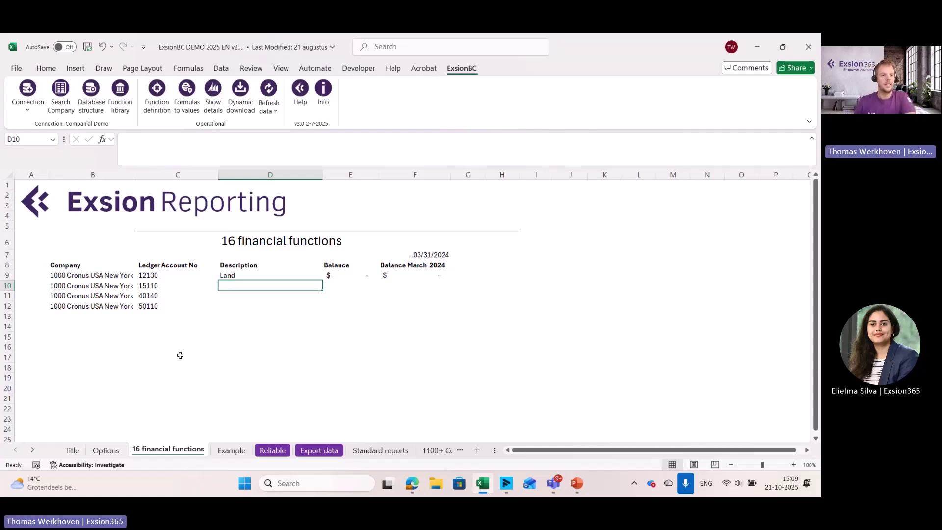
# Browse the ExsionBC standard function category and insert the EXSIONBC_ACCNAME function in cell D10.
pyautogui.click(103, 140)
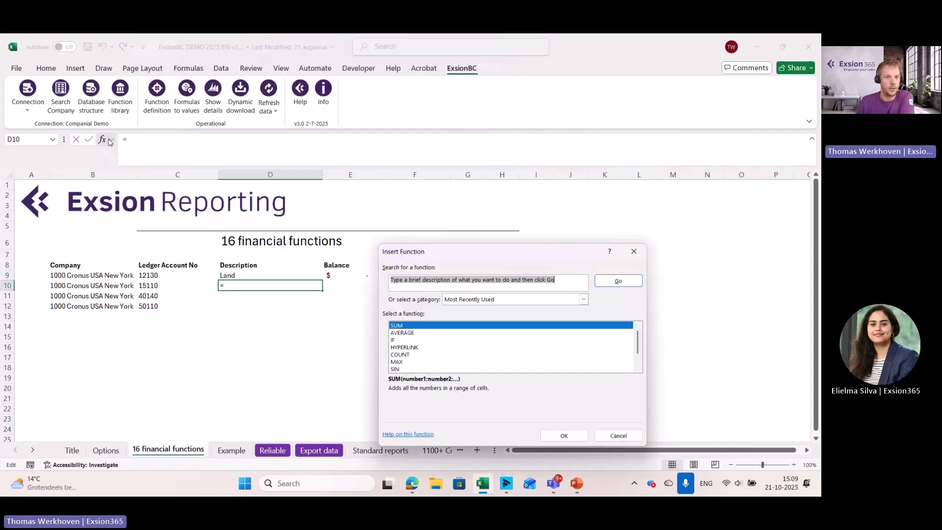
pyautogui.click(584, 298)
pyautogui.moveTo(583, 331); pyautogui.dragTo(580, 385)
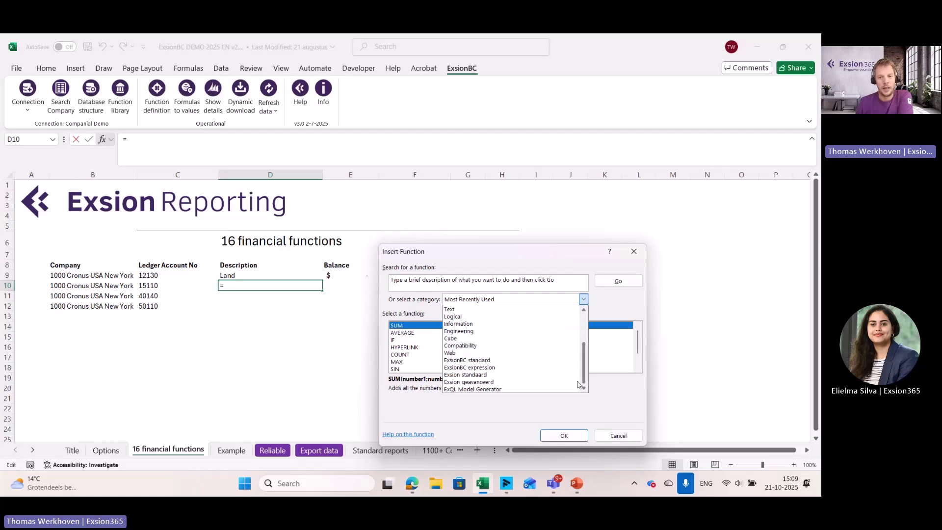
pyautogui.click(468, 360)
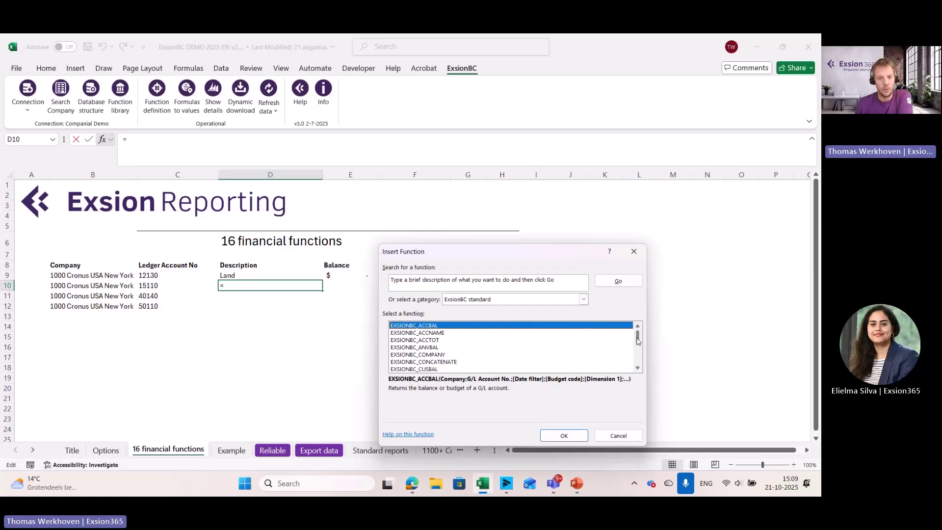
pyautogui.scroll(-1, 639, 347)
pyautogui.scroll(-1, 639, 346)
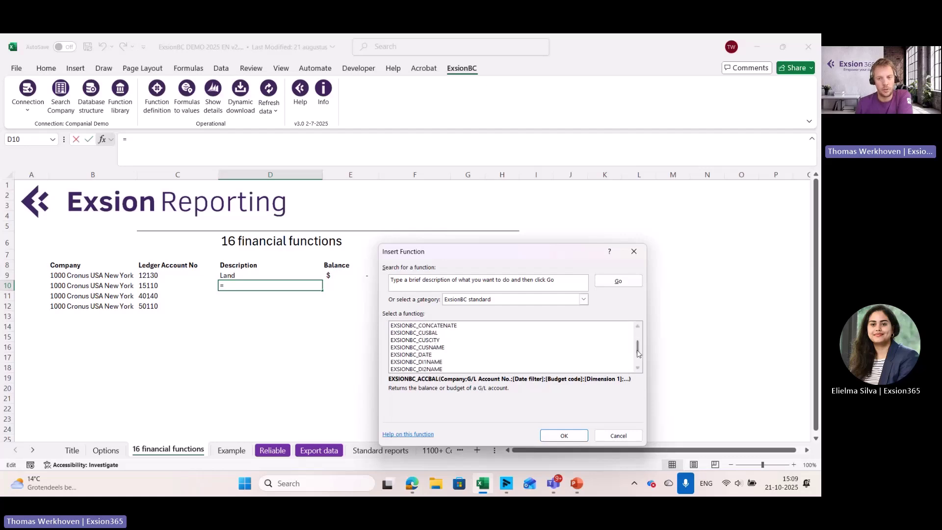
pyautogui.scroll(-2, 637, 350)
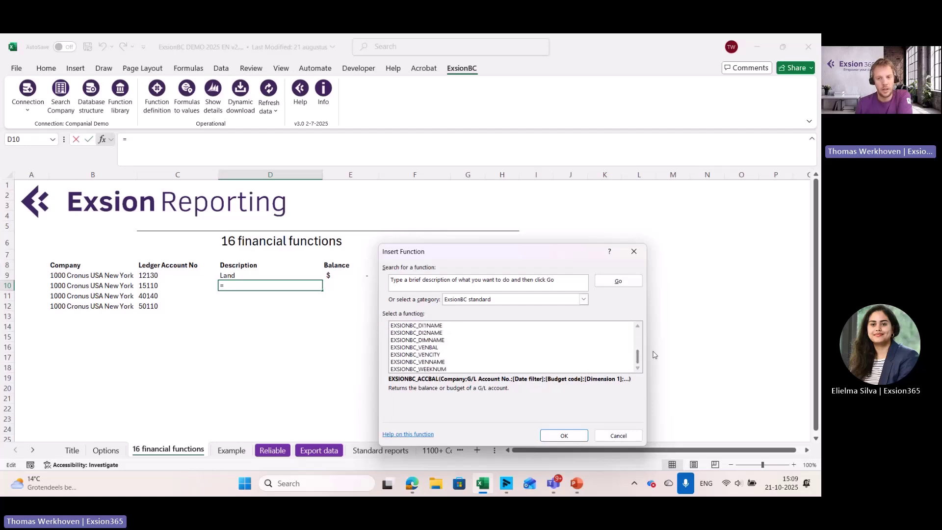
pyautogui.moveTo(640, 363); pyautogui.dragTo(640, 339)
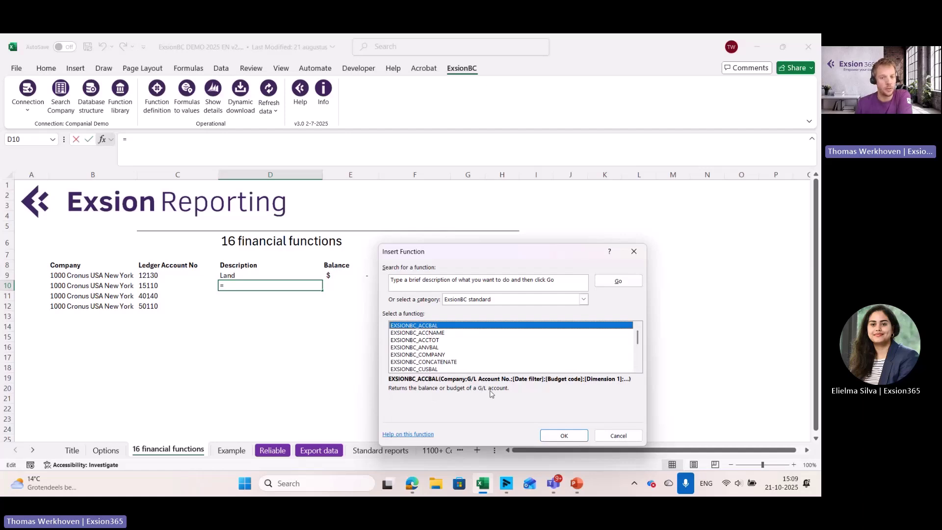
pyautogui.click(425, 334)
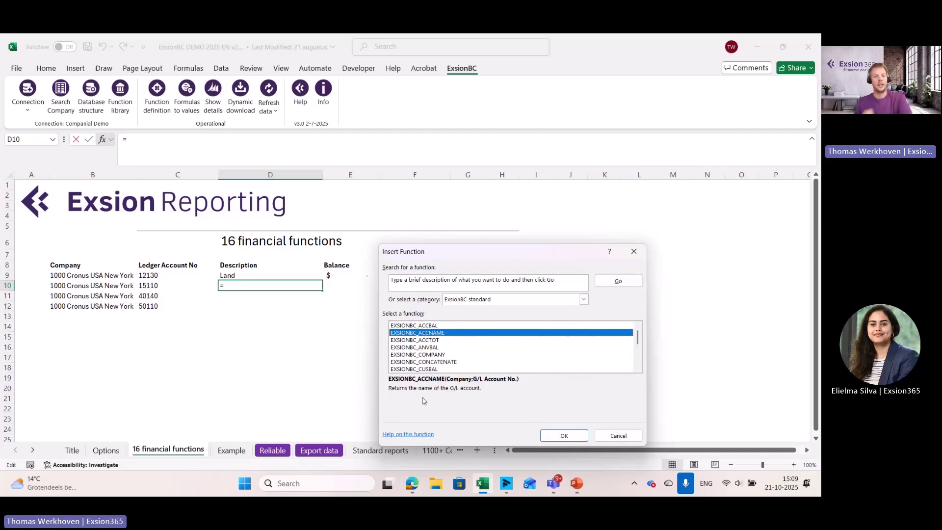
pyautogui.click(565, 437)
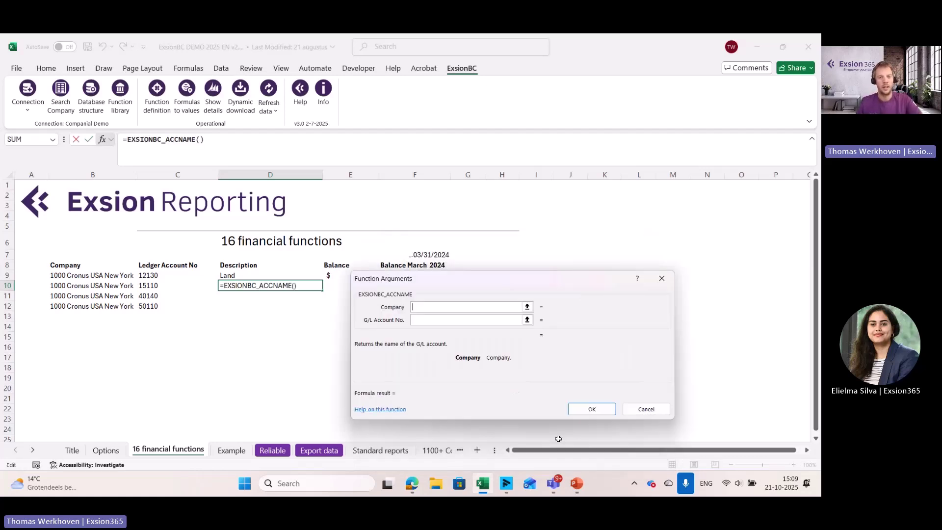
# Set the EXSIONBC_ACCNAME arguments to B10 for the company and C10 for the G/L account number, and complete the formula.
pyautogui.click(70, 286)
pyautogui.click(415, 320)
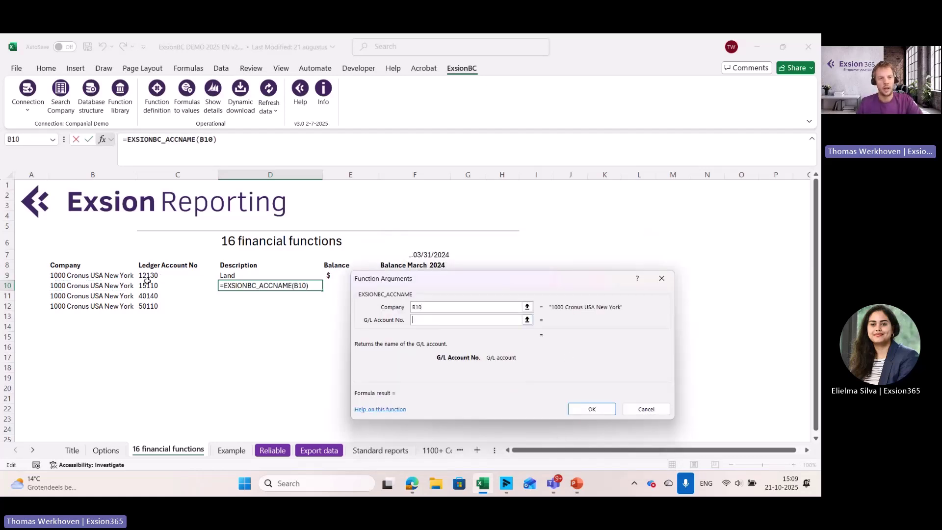
pyautogui.click(147, 285)
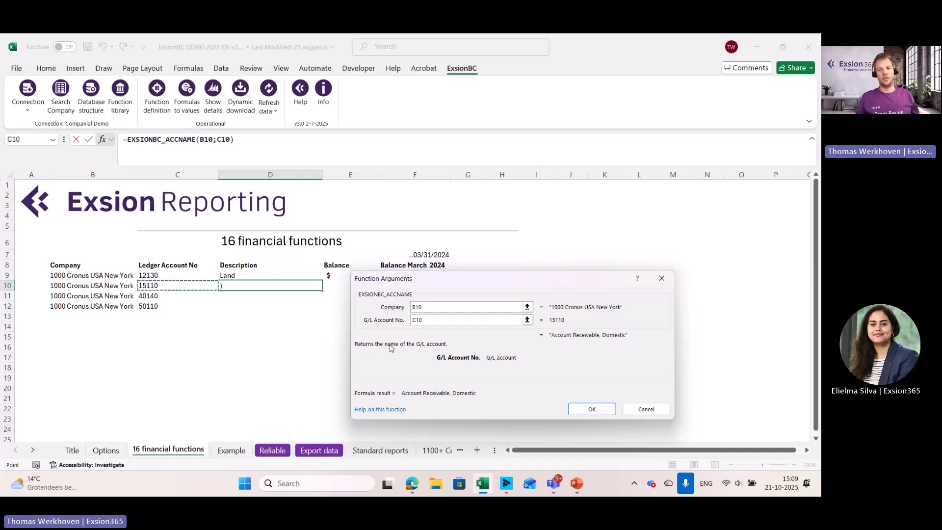
pyautogui.click(592, 409)
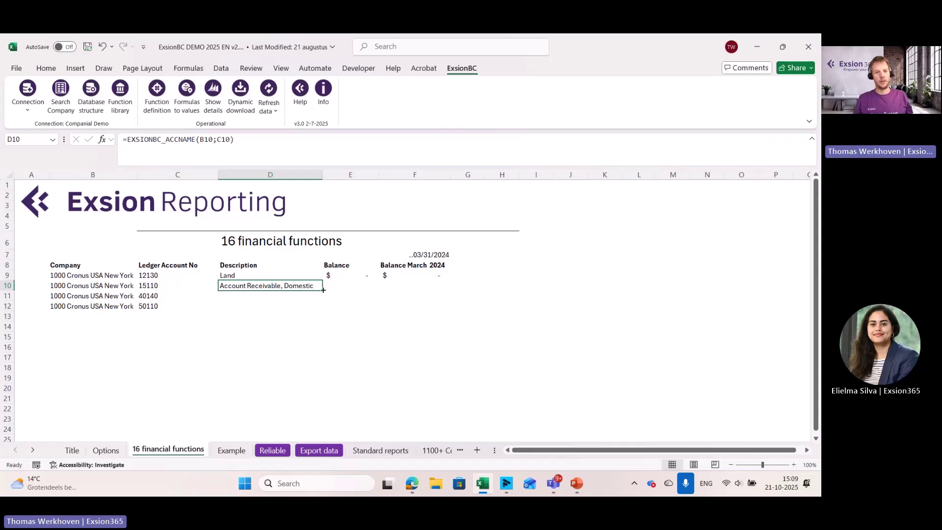
# Fill the account name formula from D10 down to D12 and check the cell references in D11.
pyautogui.moveTo(322, 290); pyautogui.dragTo(318, 306)
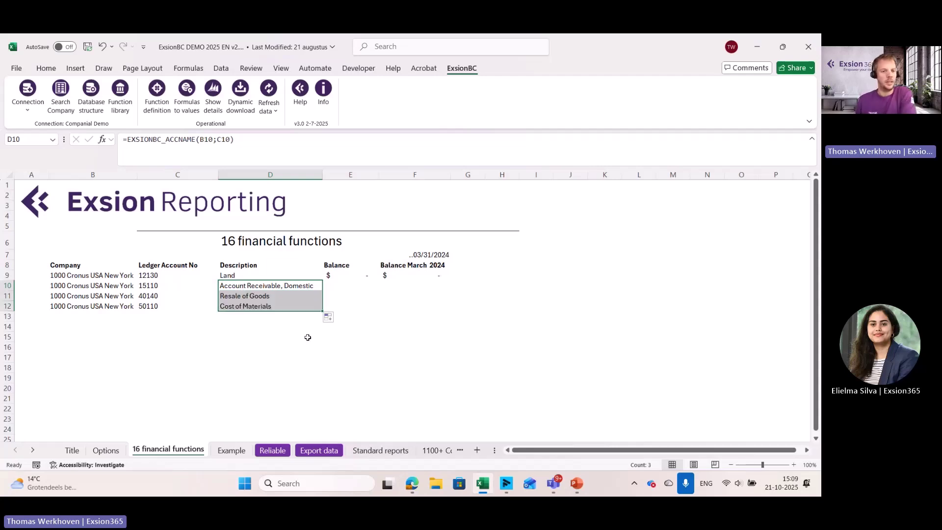
pyautogui.click(256, 296)
pyautogui.press('F2')
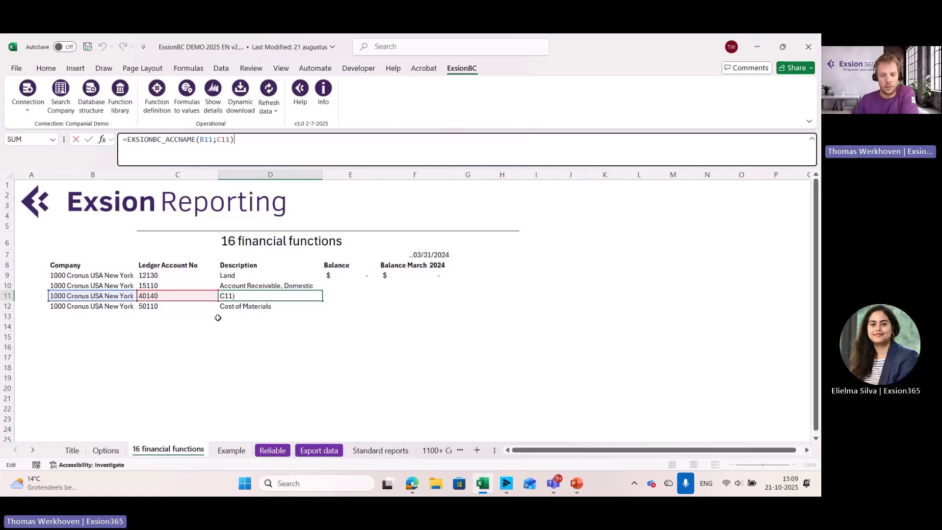
pyautogui.press('Return')
# Insert the EXSIONBC_ACCBAL function in E10 with B10 as the company and C10 as the G/L account number.
pyautogui.click(348, 287)
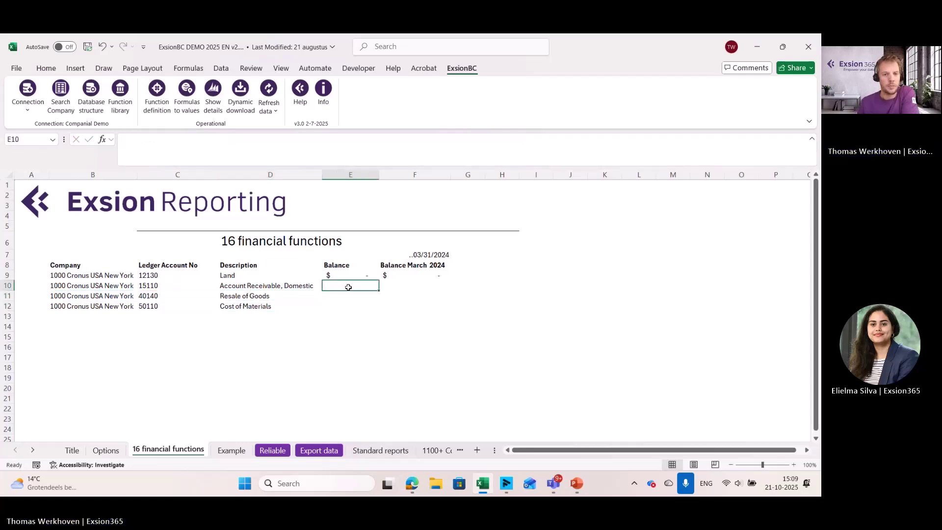
pyautogui.click(102, 140)
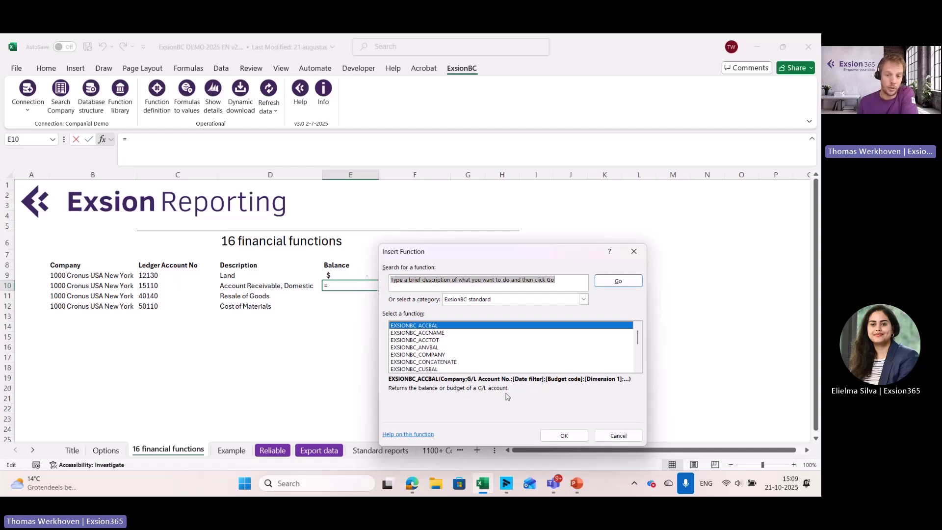
pyautogui.click(564, 435)
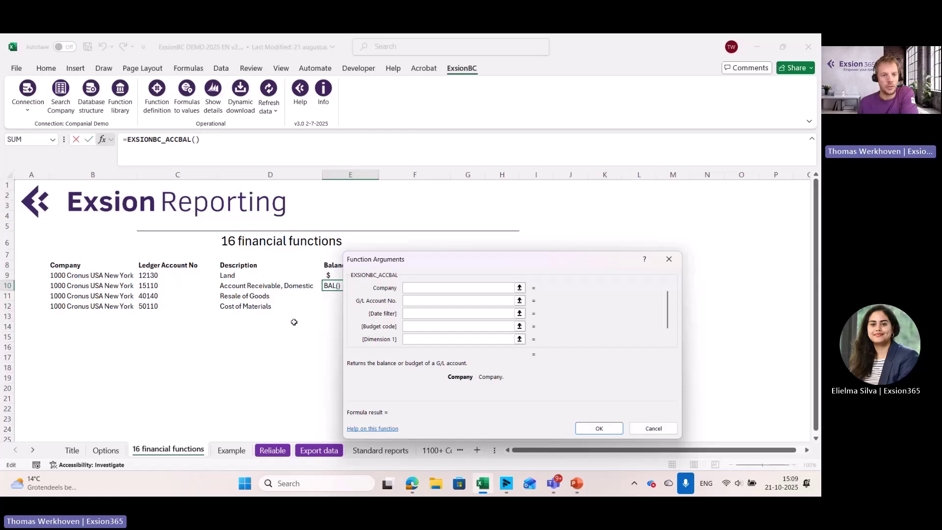
pyautogui.click(68, 285)
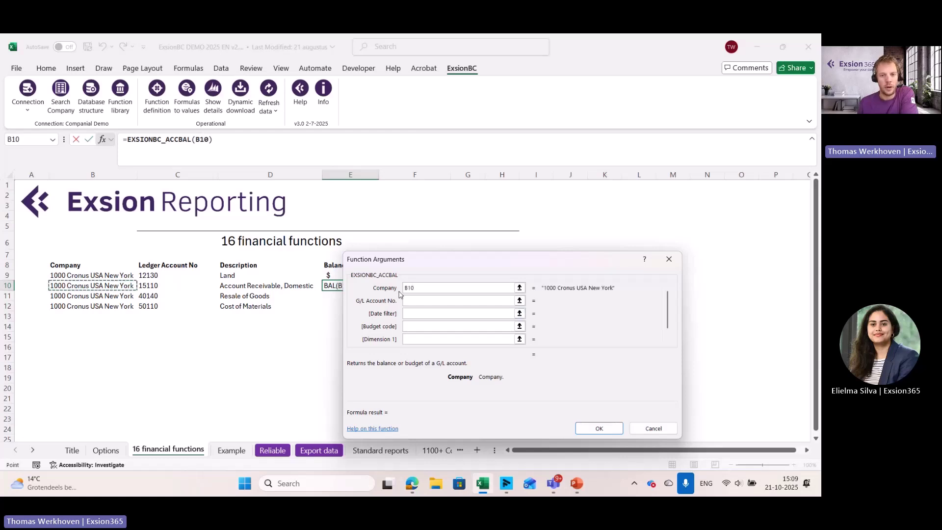
pyautogui.click(411, 302)
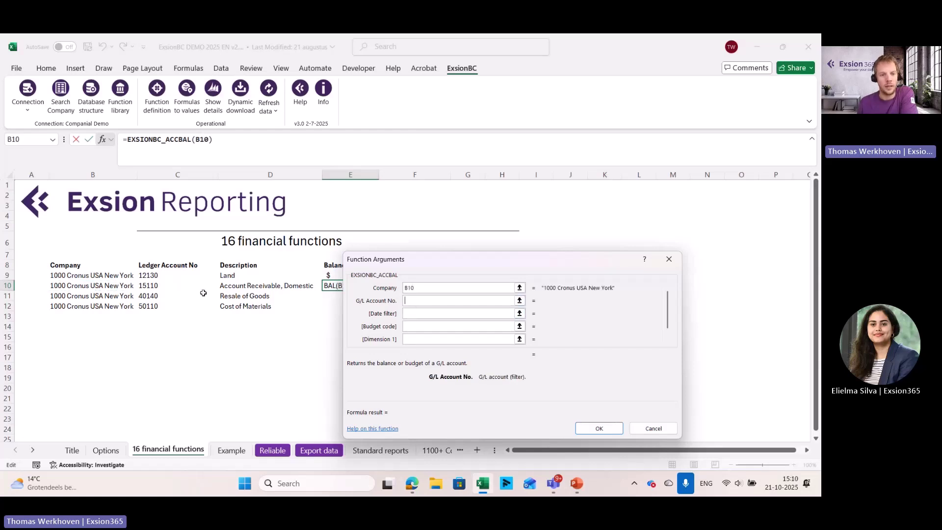
pyautogui.write('C10')
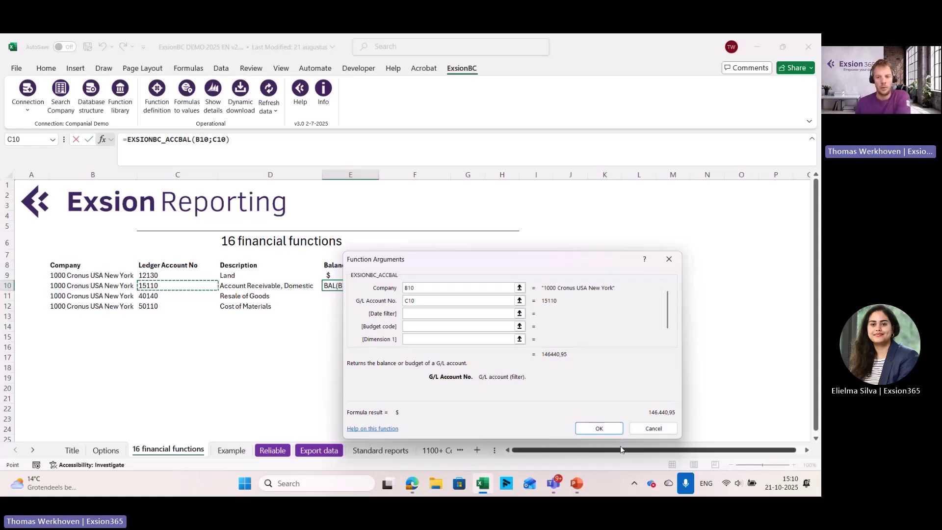
pyautogui.click(601, 429)
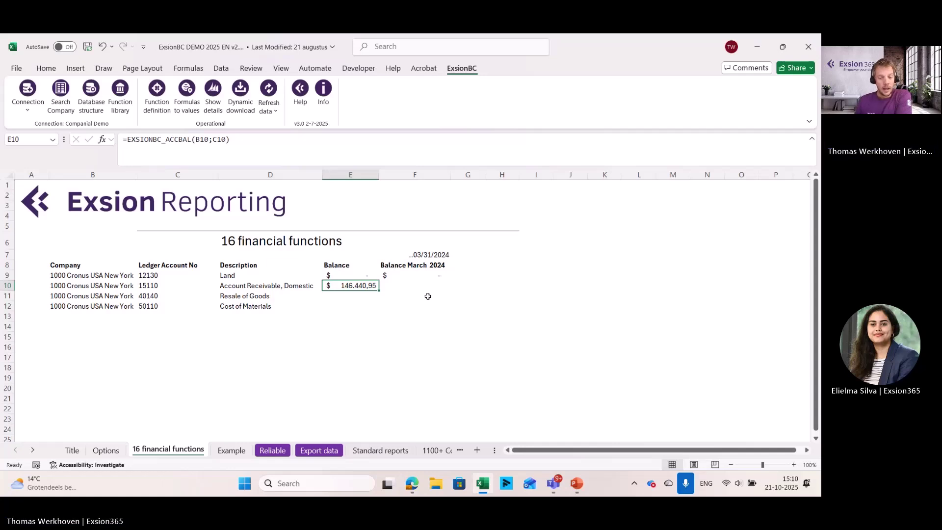
# Fill the balance formula from E10 down to E12 and check the date filter in F7.
pyautogui.moveTo(380, 290); pyautogui.dragTo(379, 311)
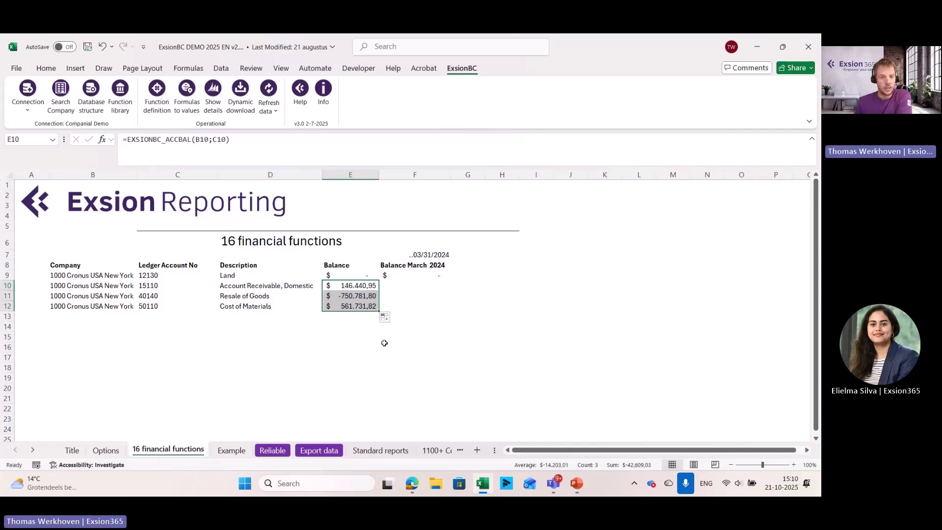
pyautogui.click(408, 285)
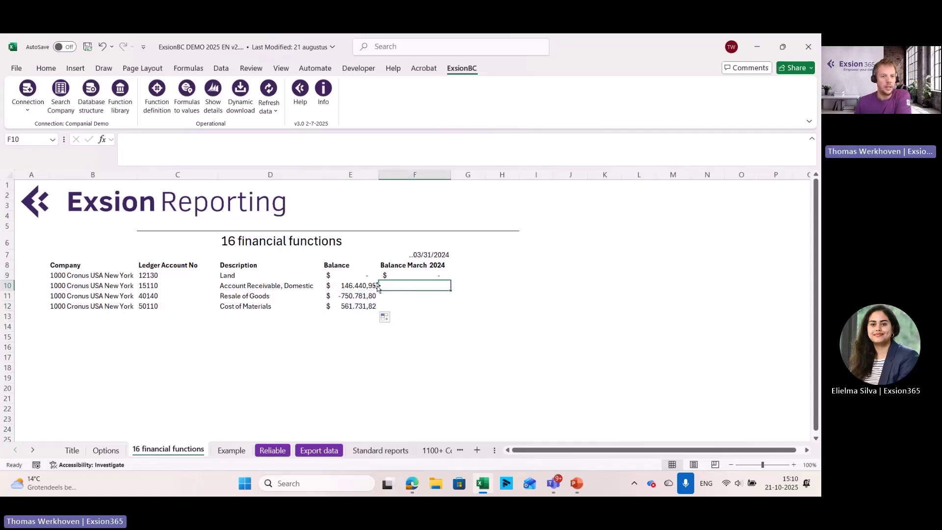
pyautogui.click(413, 255)
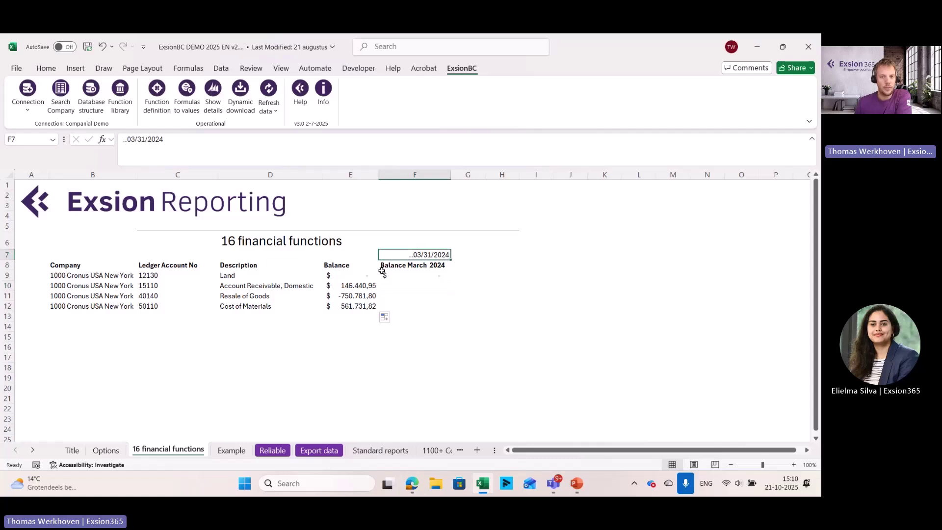
# Insert EXSIONBC_ACCBAL in F10 with company B10, G/L account C10 and date filter $F$7, and fill it down to F12.
pyautogui.click(407, 287)
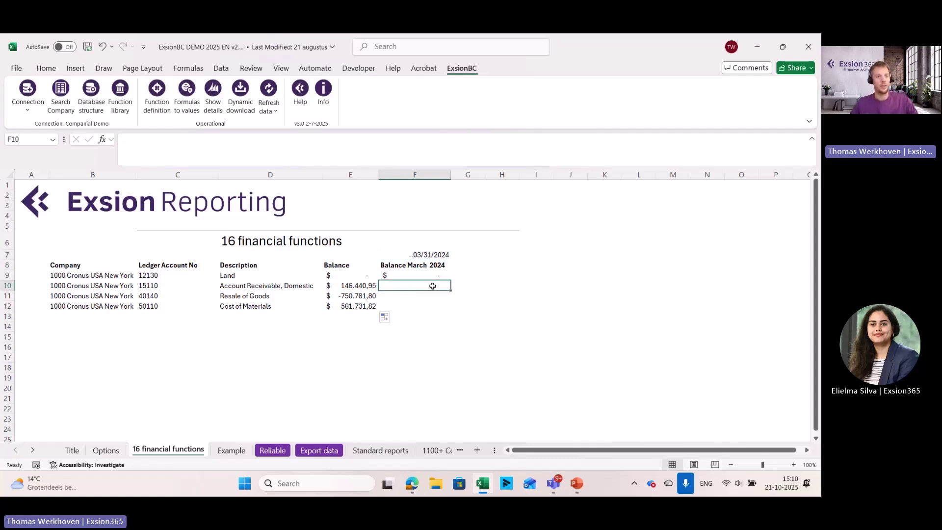
pyautogui.click(103, 139)
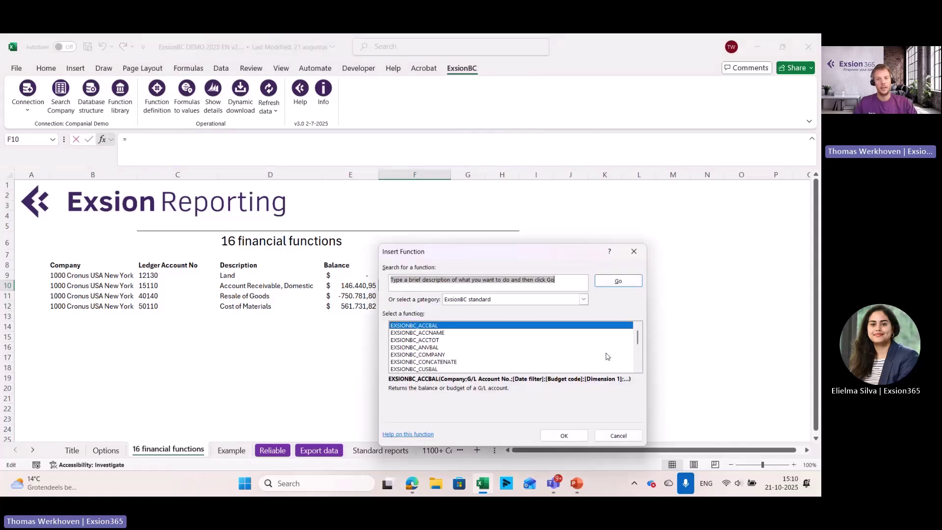
pyautogui.click(564, 435)
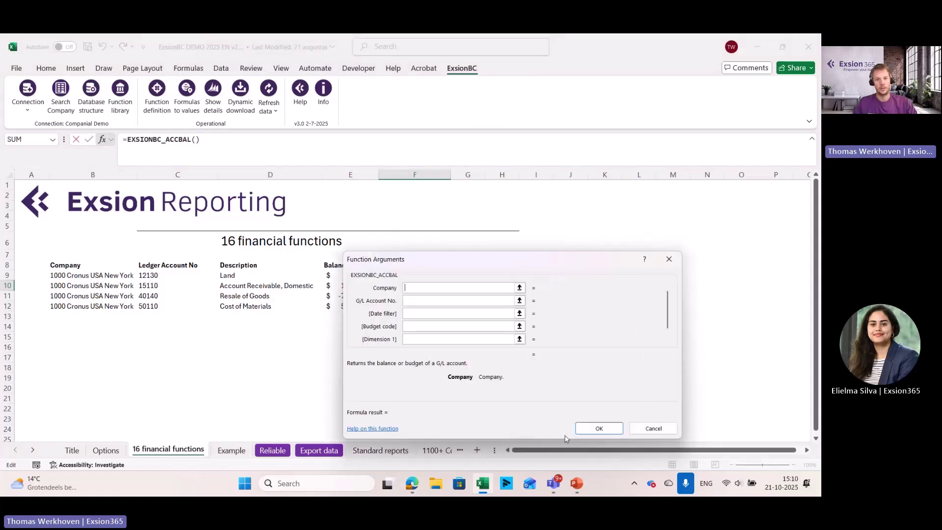
pyautogui.click(74, 287)
pyautogui.click(407, 301)
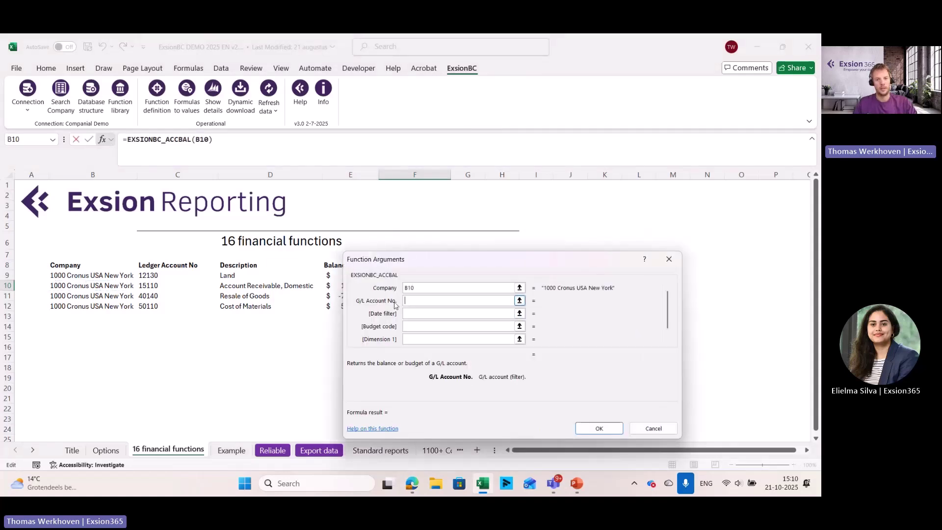
pyautogui.click(156, 287)
pyautogui.moveTo(412, 259); pyautogui.dragTo(569, 203)
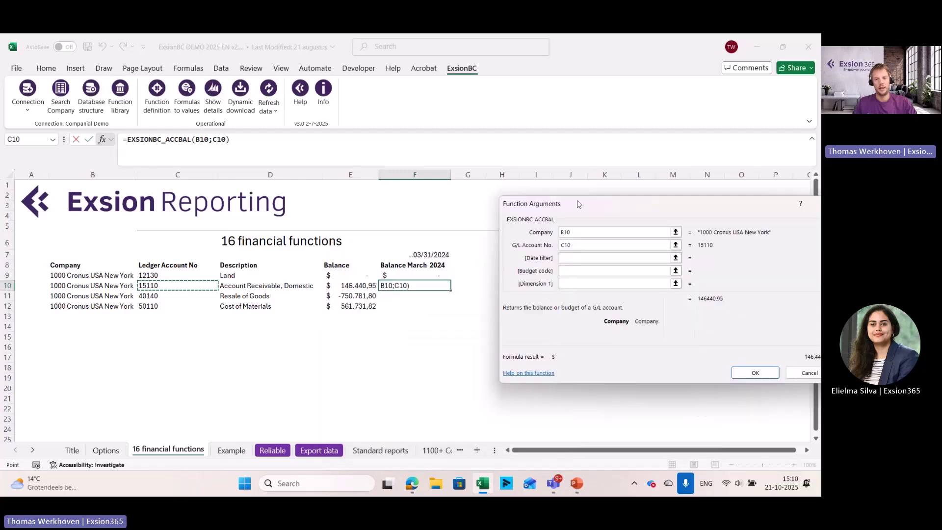
pyautogui.click(571, 258)
pyautogui.click(417, 255)
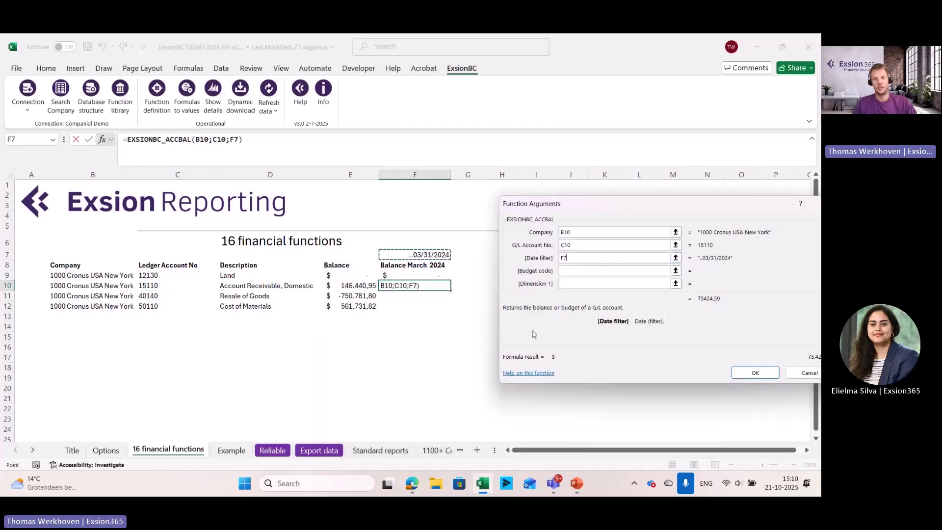
pyautogui.press('F4')
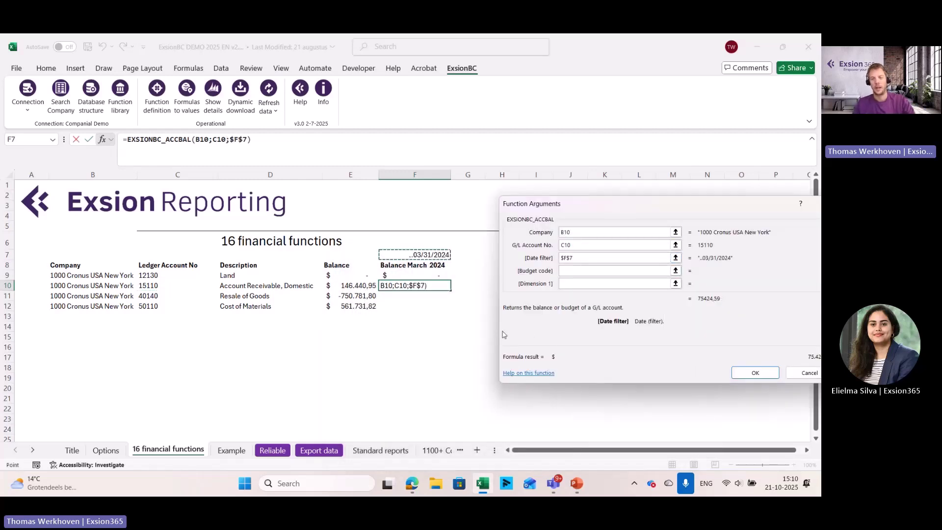
pyautogui.click(755, 373)
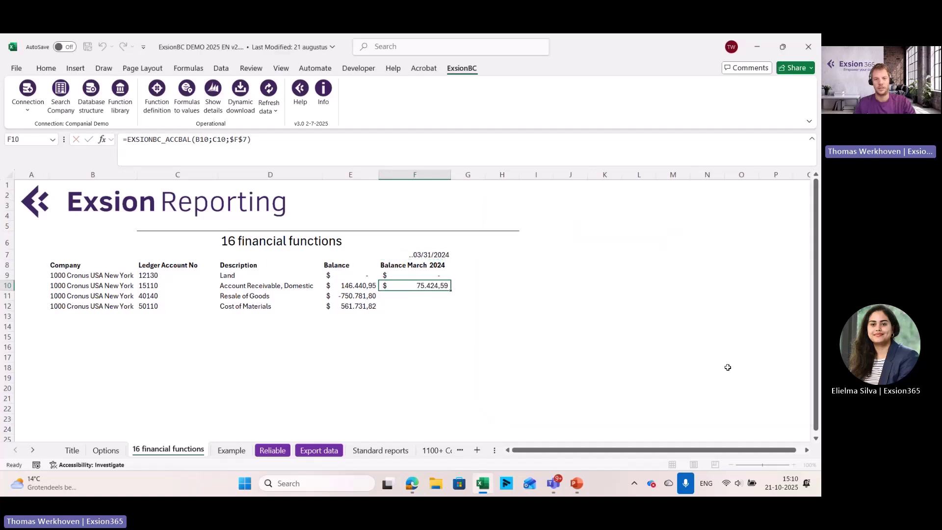
pyautogui.moveTo(451, 294); pyautogui.dragTo(447, 313)
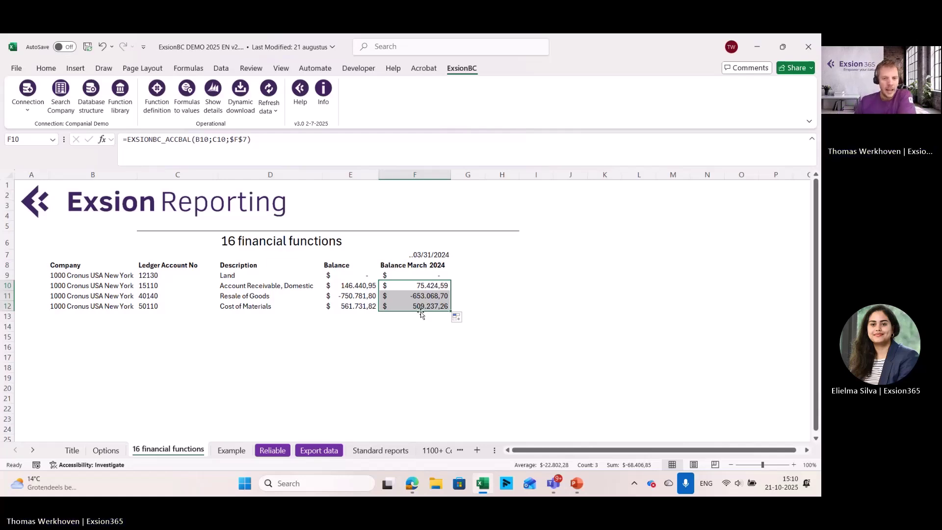
# Examine the general ledger entries behind the F10 balance in Business Central and return to the Excel workbook.
pyautogui.click(411, 287)
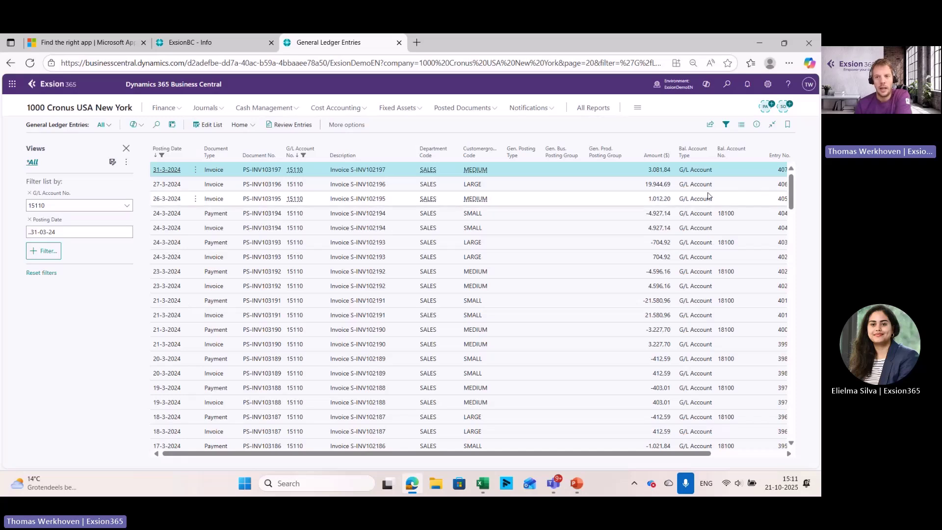
pyautogui.click(653, 185)
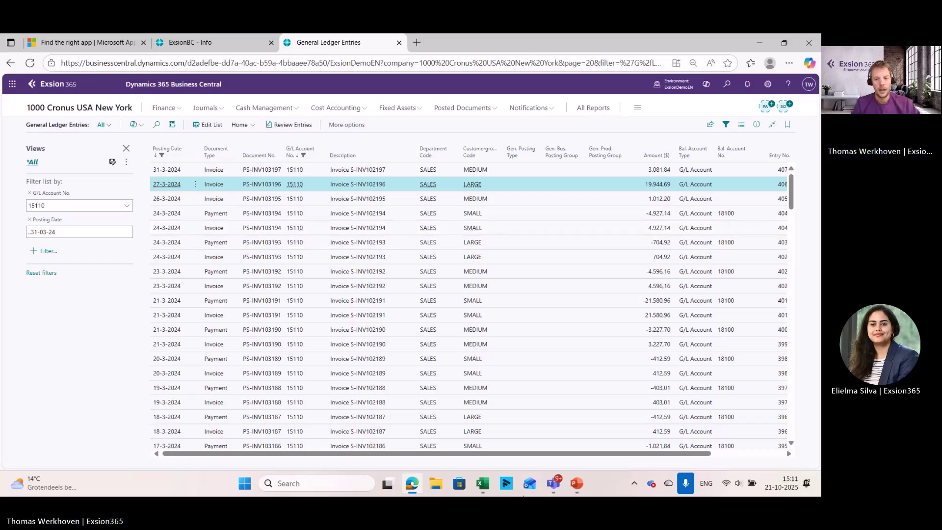
pyautogui.click(485, 483)
pyautogui.click(157, 306)
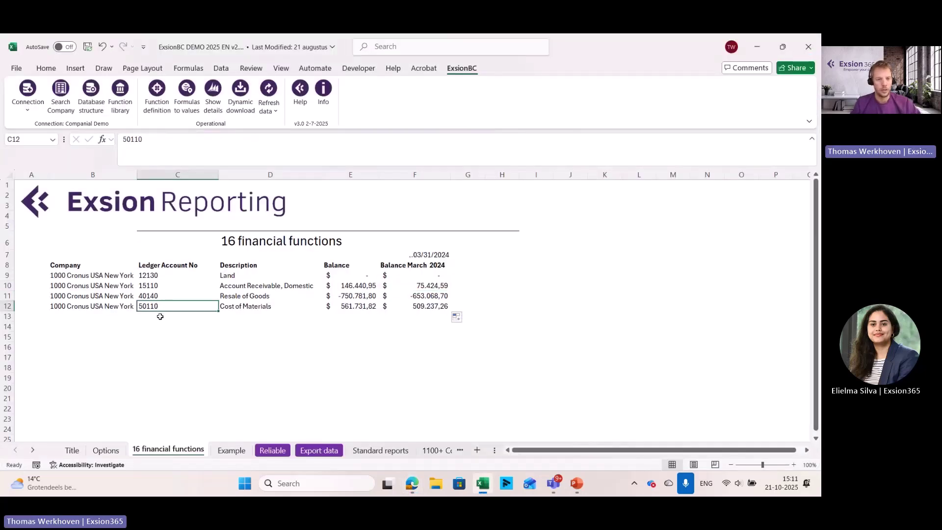
pyautogui.click(154, 327)
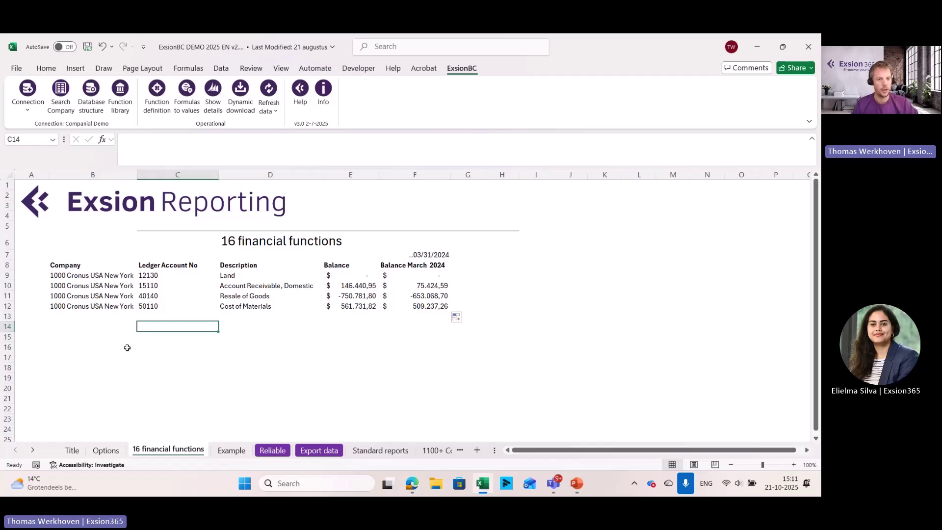
# Open the Example sheet and examine the period numbers in row 6 and the date filter formulas in row 7.
pyautogui.click(231, 450)
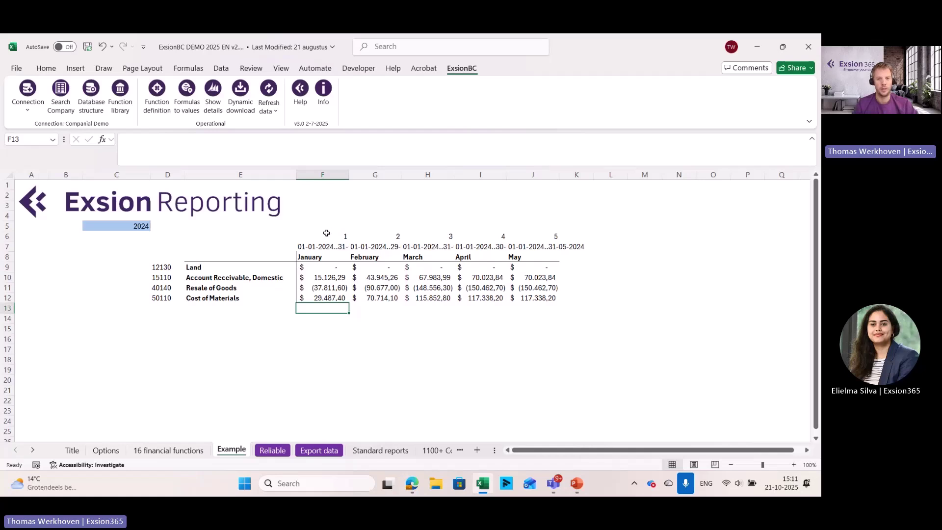
pyautogui.moveTo(328, 235); pyautogui.dragTo(631, 238)
pyautogui.moveTo(319, 246); pyautogui.dragTo(660, 248)
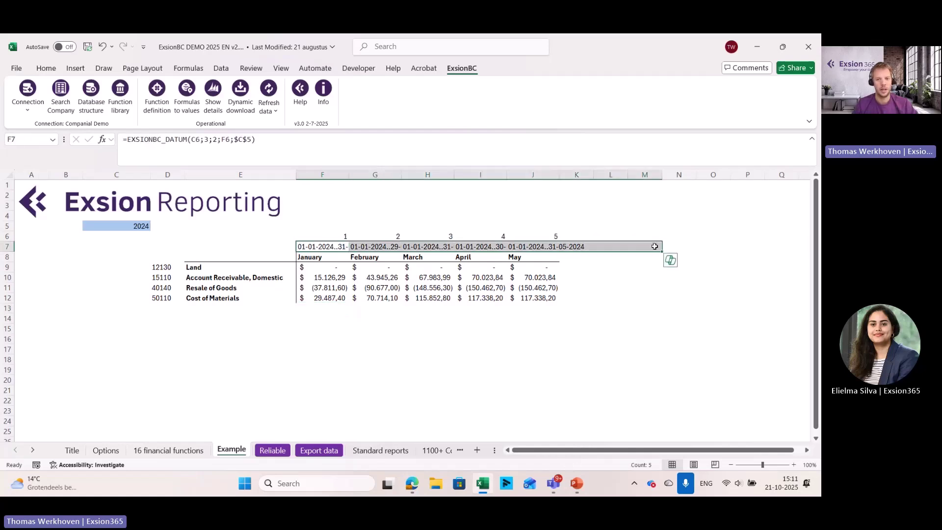
pyautogui.click(586, 352)
pyautogui.click(524, 250)
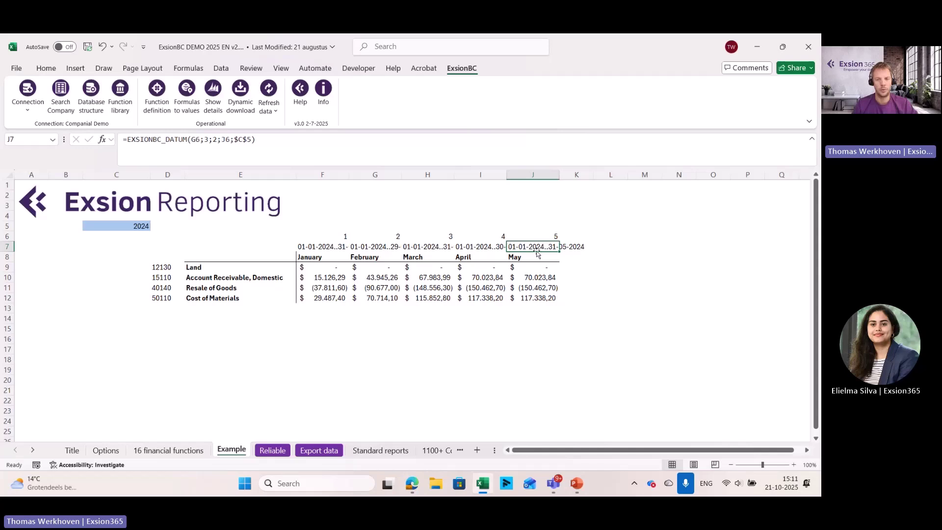
pyautogui.click(304, 339)
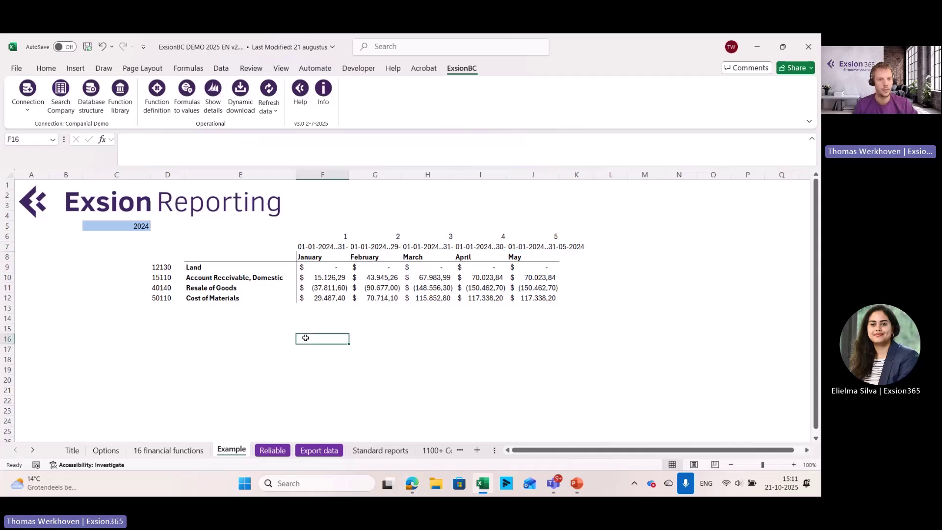
# Try 2023 and 2025 as the report year in cell C5.
pyautogui.click(133, 228)
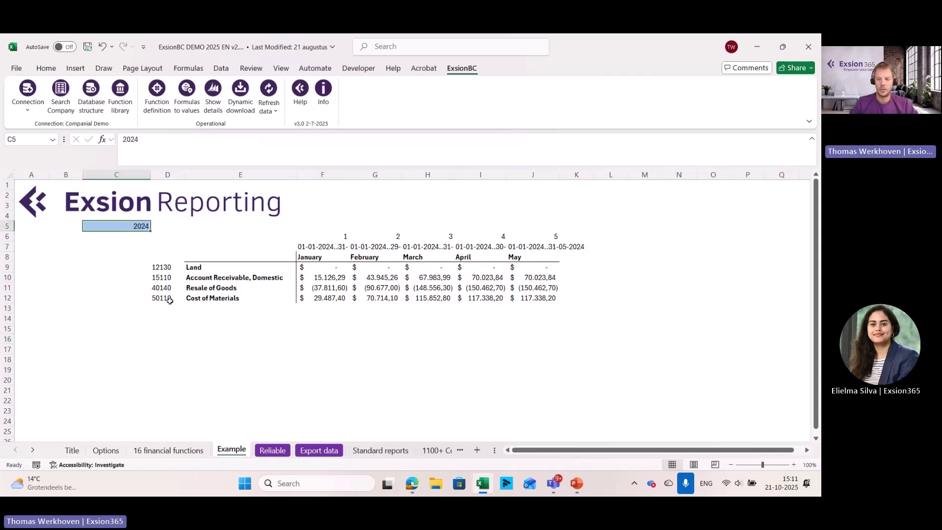
pyautogui.write('2023')
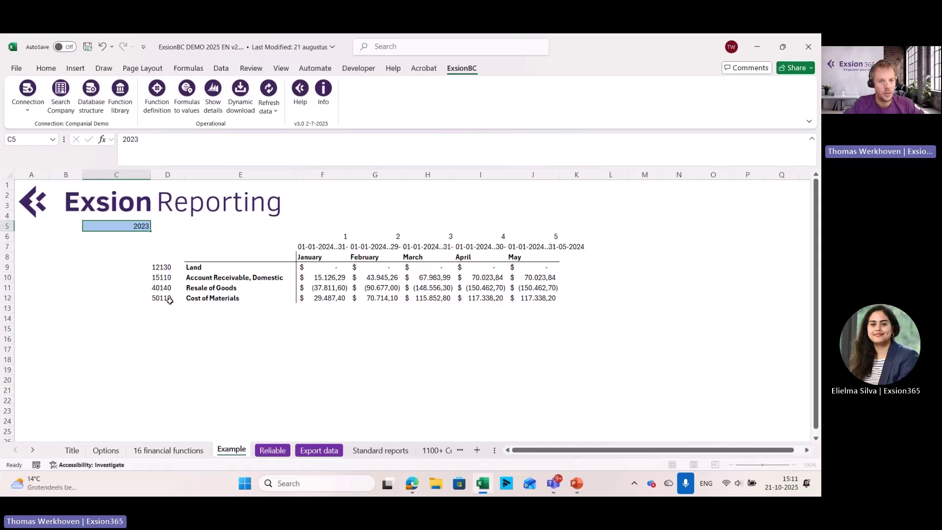
pyautogui.press('Return')
pyautogui.press('Up')
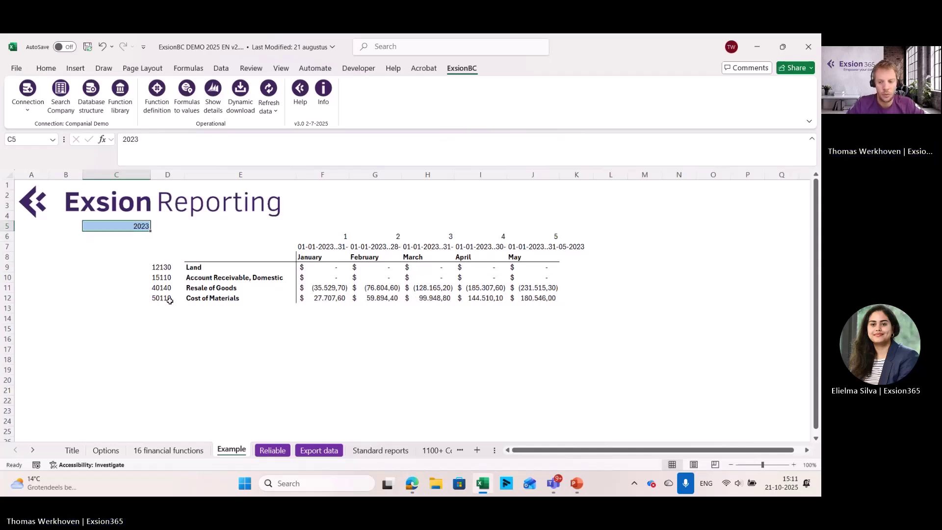
pyautogui.write('2025')
pyautogui.press('Return')
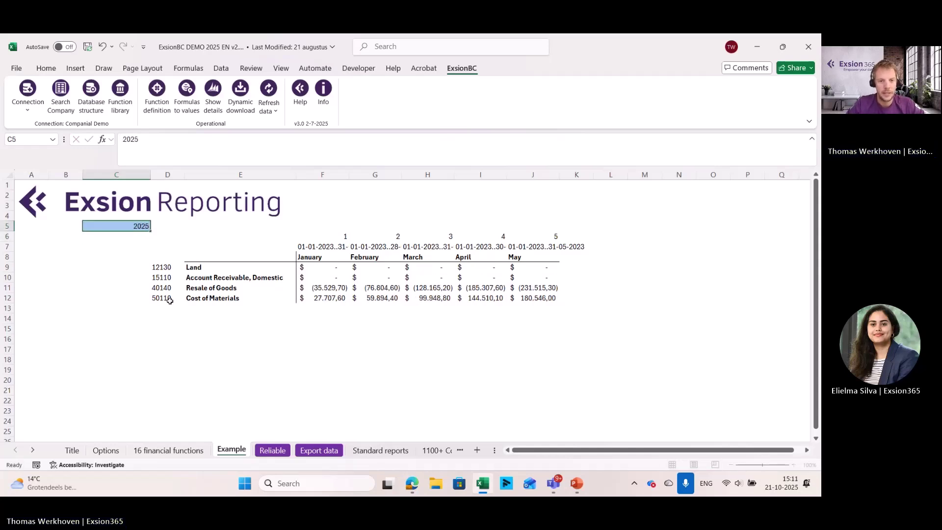
# Set the report year in cell C5 back to 2024.
pyautogui.press('Up')
pyautogui.write('2024')
pyautogui.press('Return')
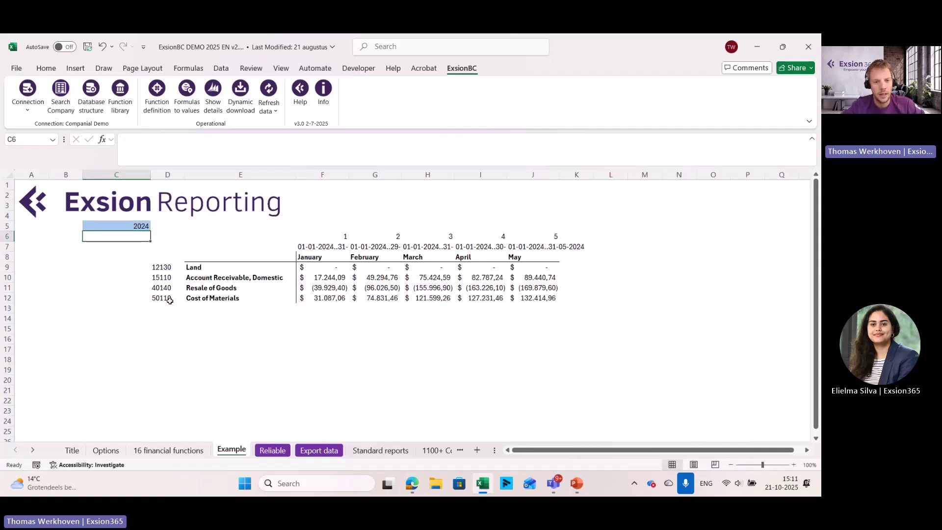
# Check the formulas behind several monthly balances in rows 10 to 12 of the Example sheet.
pyautogui.click(326, 278)
pyautogui.click(425, 279)
pyautogui.click(479, 281)
pyautogui.click(540, 297)
pyautogui.click(299, 287)
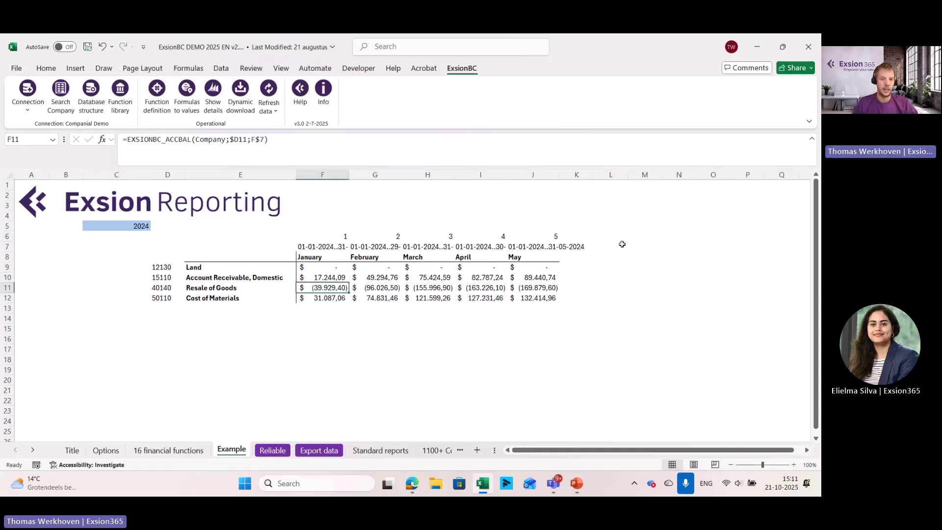
# Change the function in F7's date formula to EXSIONBC_DATE and open its arguments for editing.
pyautogui.click(321, 247)
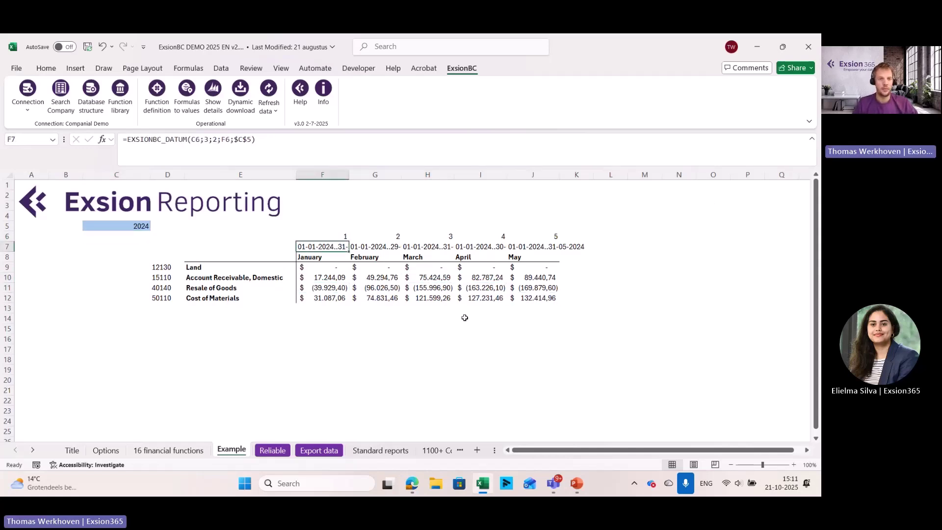
pyautogui.click(187, 141)
pyautogui.press('BackSpace')
pyautogui.press('BackSpace')
pyautogui.write('E')
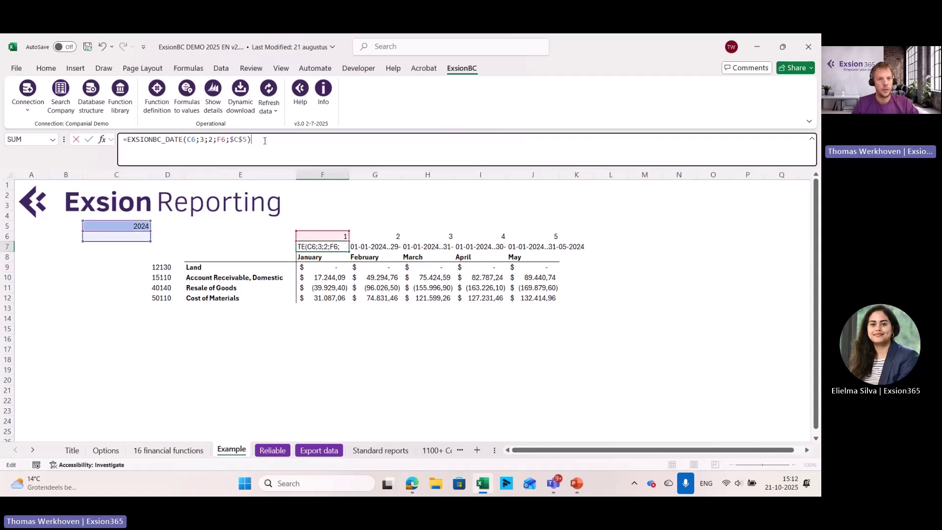
pyautogui.press('End')
pyautogui.click(102, 139)
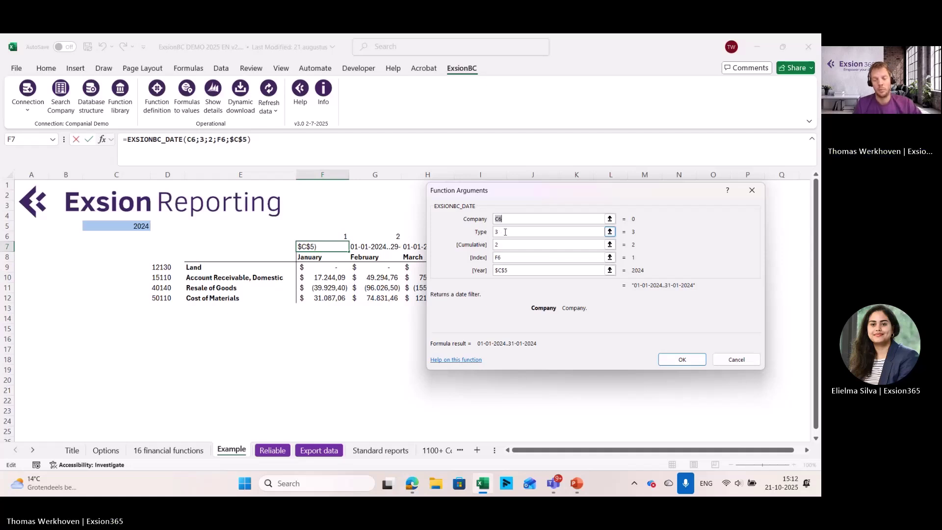
# Set the Cumulative argument of F7's date formula to 1, review its other arguments, and fill the formula across to J7.
pyautogui.click(505, 232)
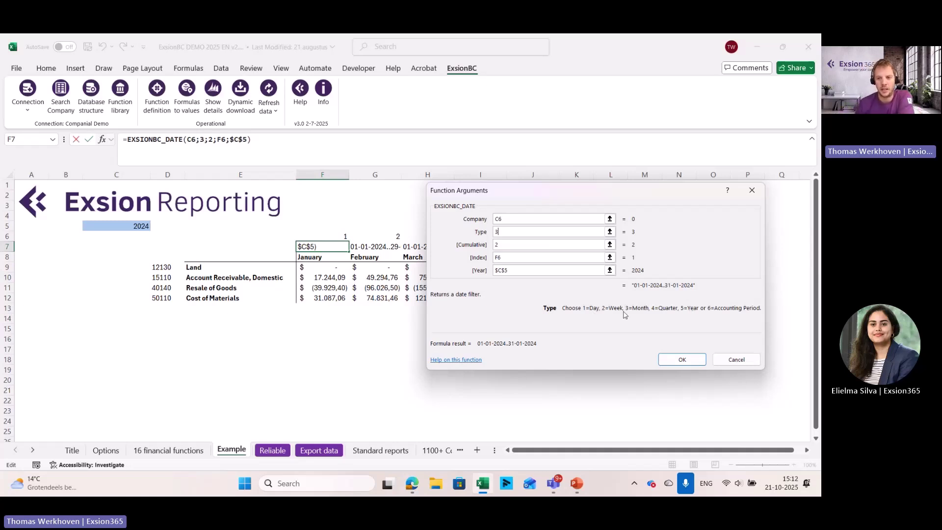
pyautogui.click(522, 244)
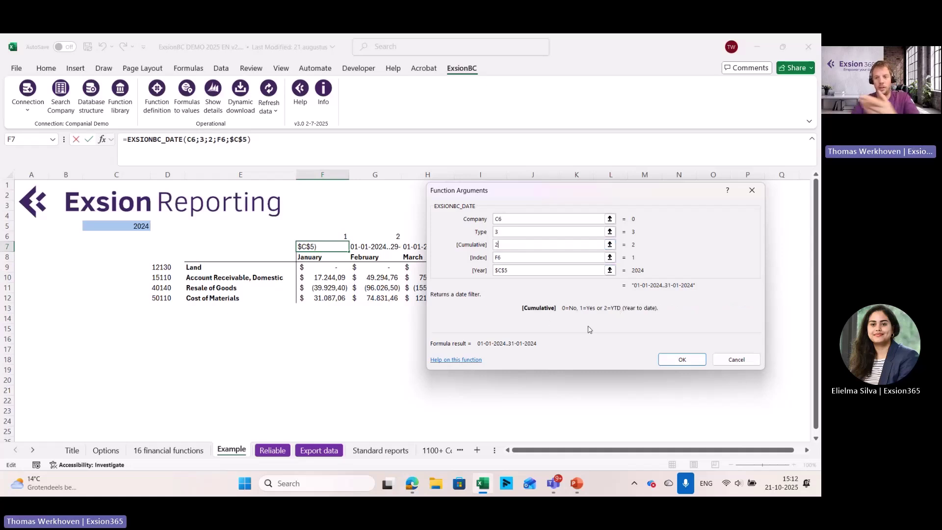
pyautogui.press('BackSpace')
pyautogui.write('1')
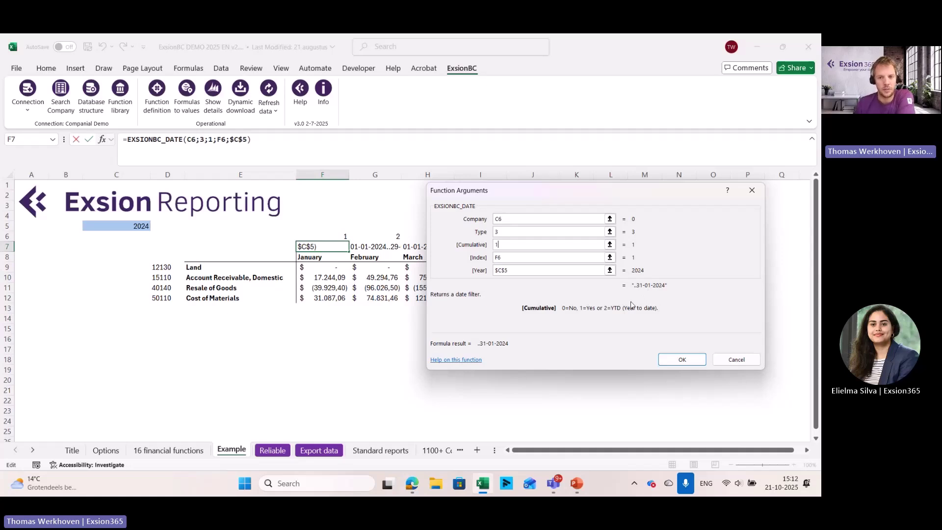
pyautogui.click(529, 258)
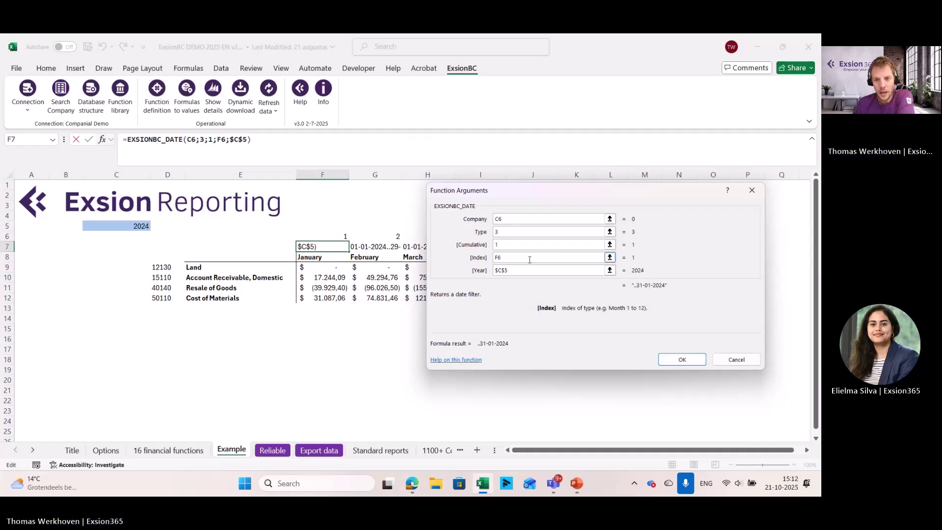
pyautogui.click(521, 271)
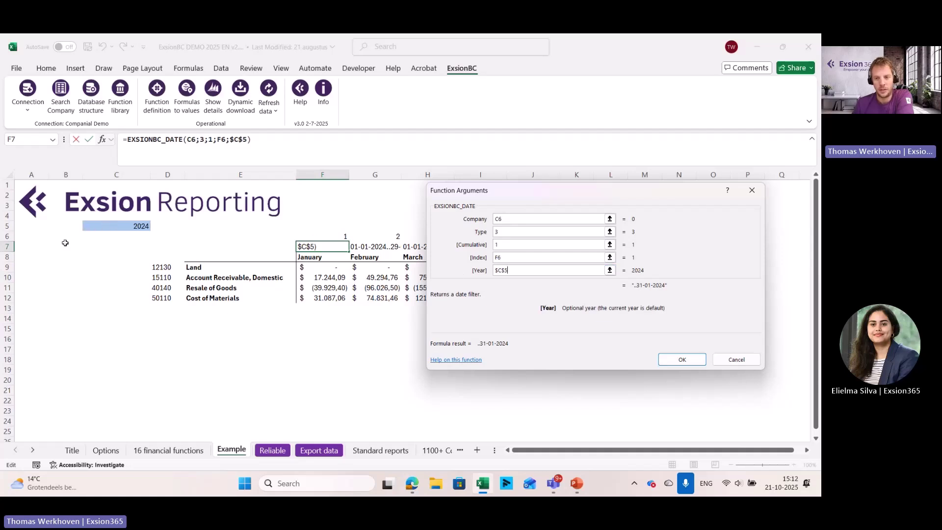
pyautogui.click(682, 360)
pyautogui.moveTo(349, 252); pyautogui.dragTo(557, 249)
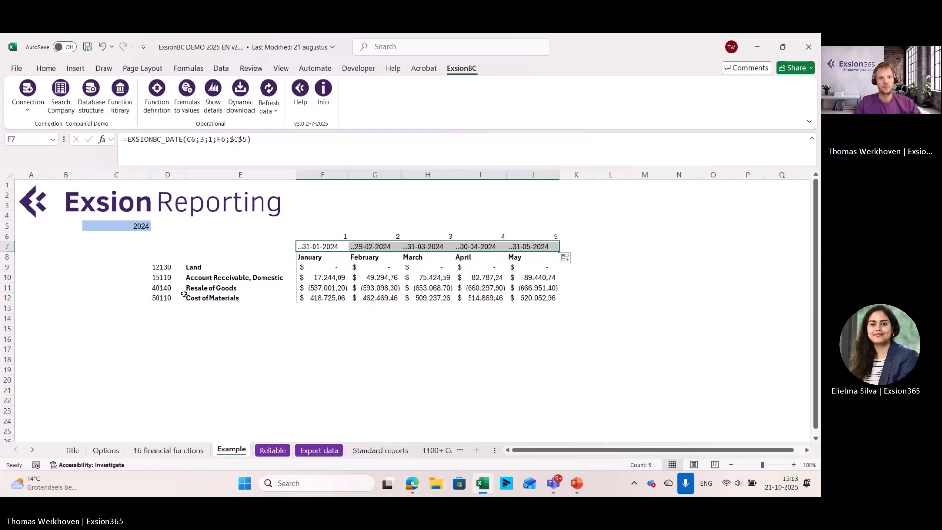
# Close the ExsionBC DEMO 2025 EN v2.xlsx workbook without saving its changes.
pyautogui.click(114, 310)
pyautogui.click(809, 47)
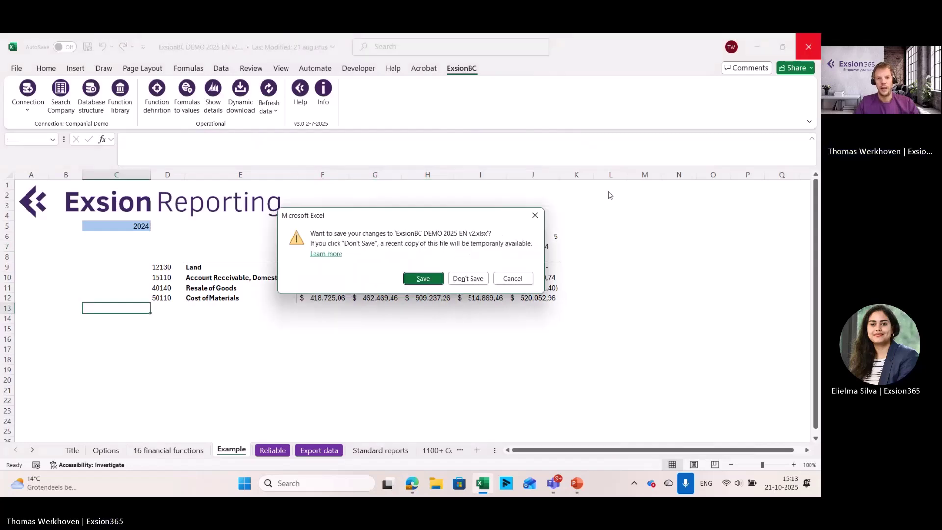
pyautogui.click(468, 278)
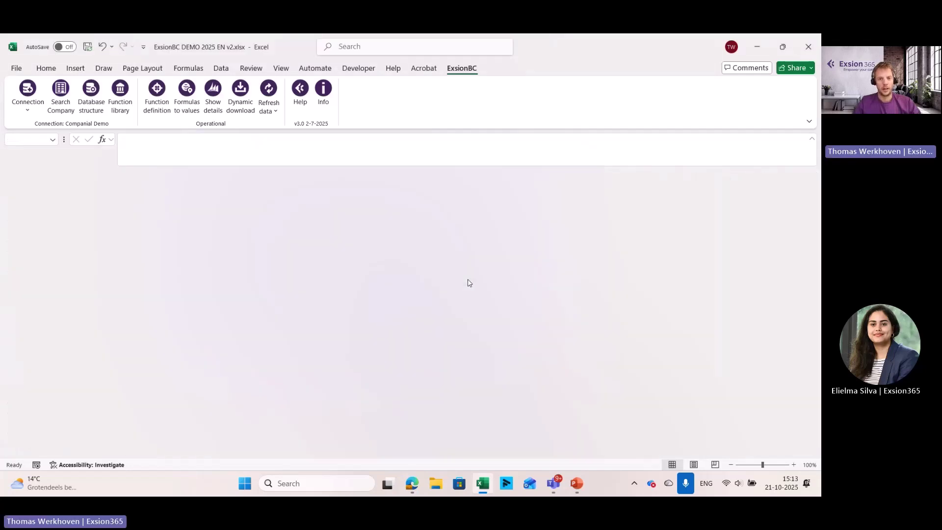
# Switch to the PowerPoint webinar presentation and show slide 9, "What Exsion does".
pyautogui.click(577, 493)
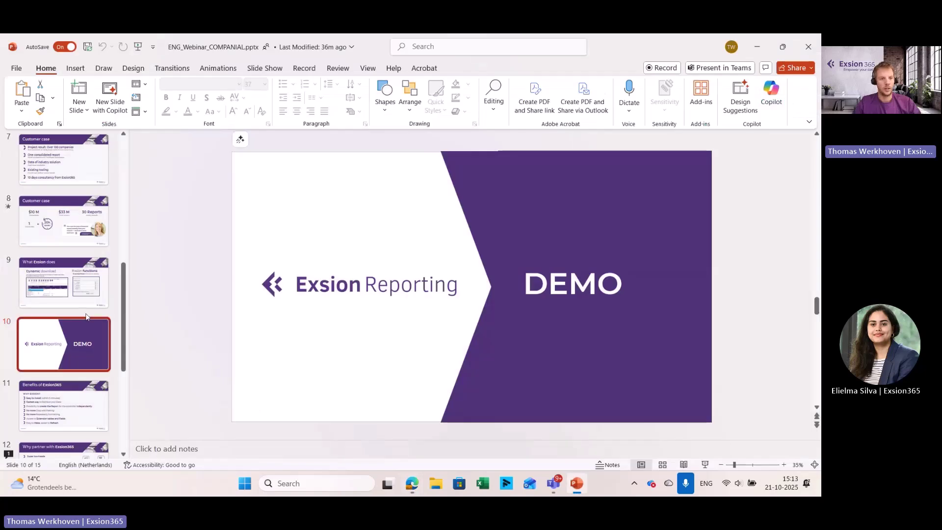
pyautogui.press('Up')
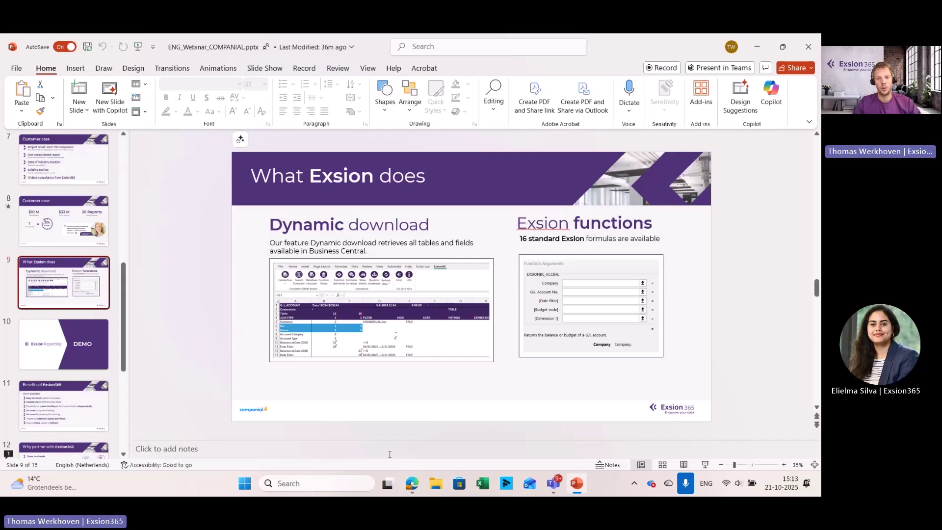
# Switch to Excel, start a Dynamic download at cell A2 of the blank workbook, and choose the Cust. Ledger Entry table.
pyautogui.click(483, 484)
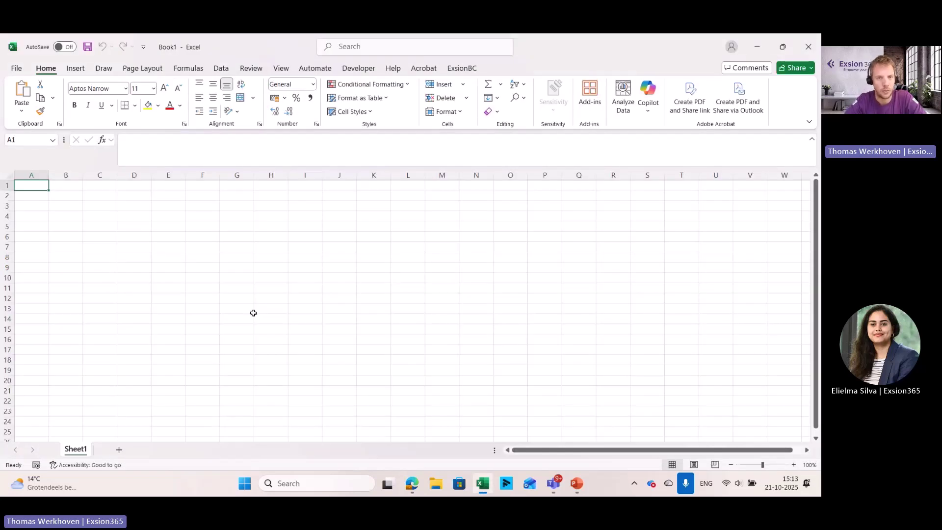
pyautogui.click(35, 196)
pyautogui.click(462, 71)
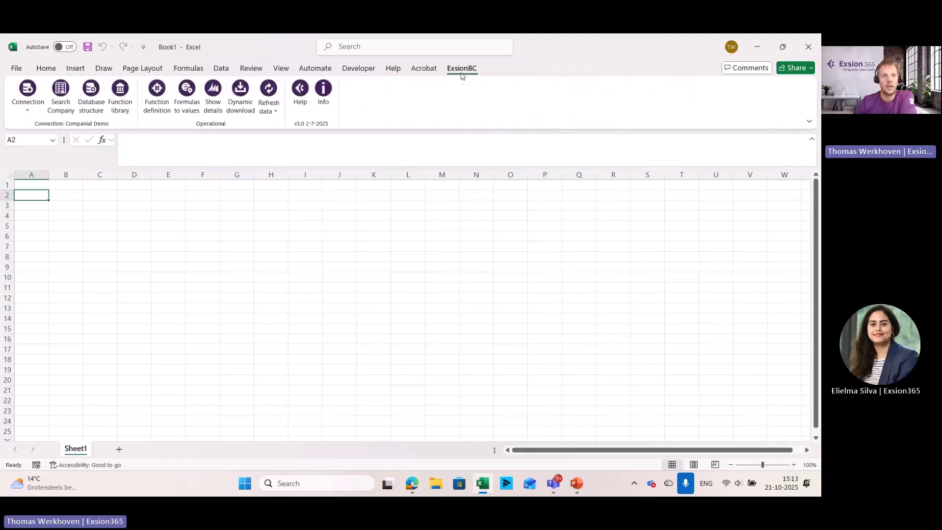
pyautogui.click(241, 106)
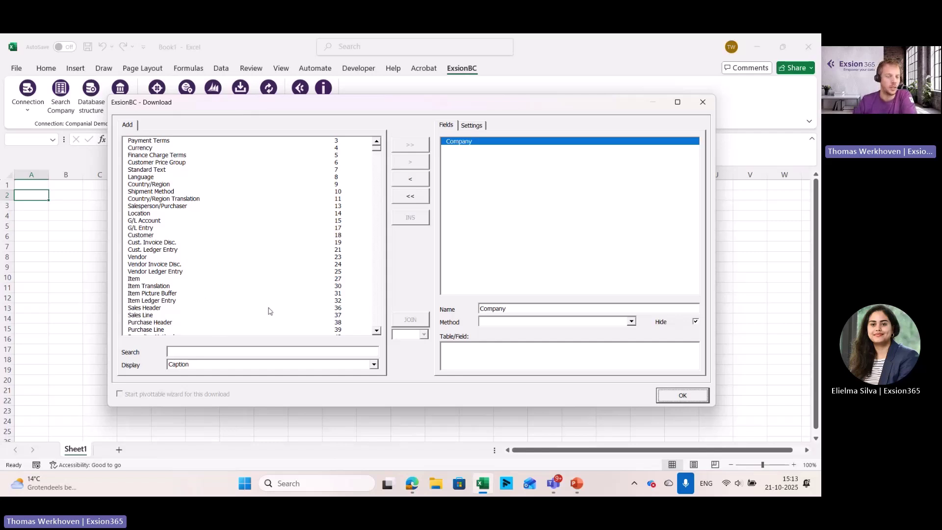
pyautogui.moveTo(376, 147)
pyautogui.mouseDown()
pyautogui.moveTo(375, 322)
pyautogui.moveTo(378, 182)
pyautogui.moveTo(389, 142)
pyautogui.mouseUp()
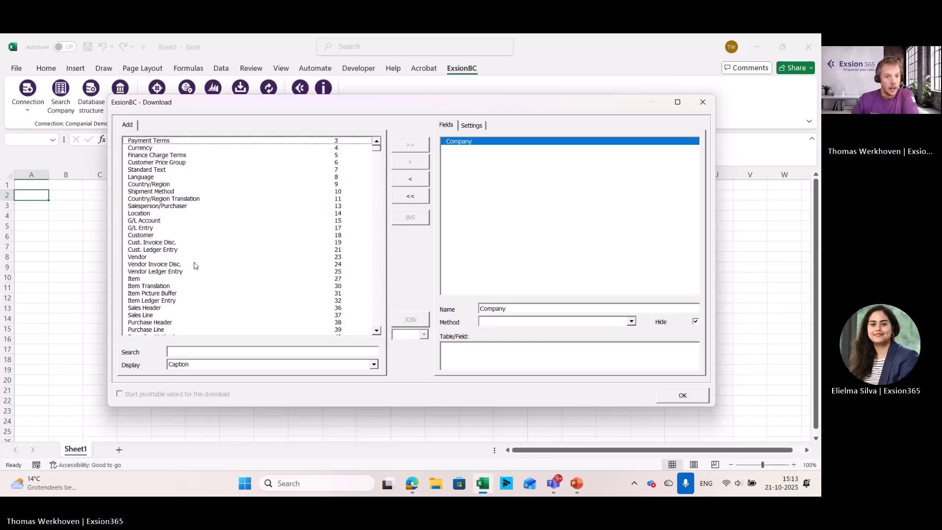
pyautogui.click(146, 251)
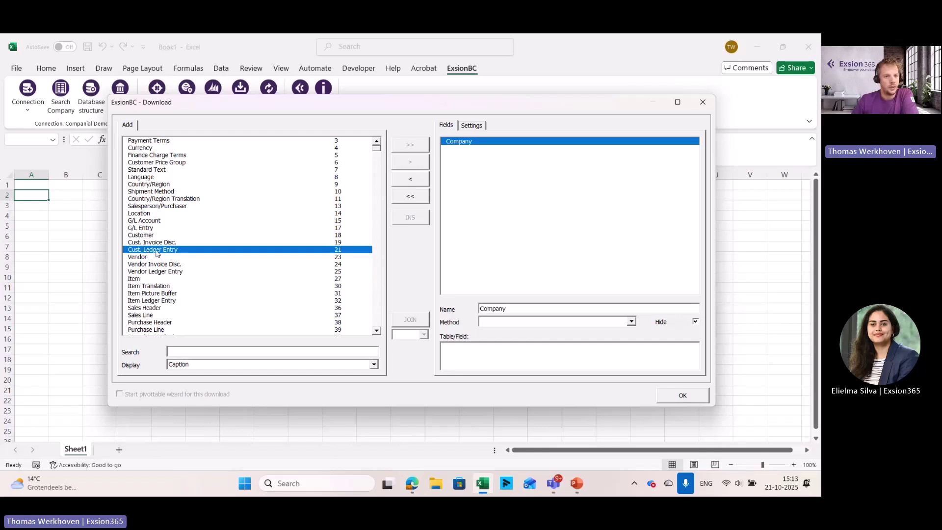
pyautogui.doubleClick(157, 252)
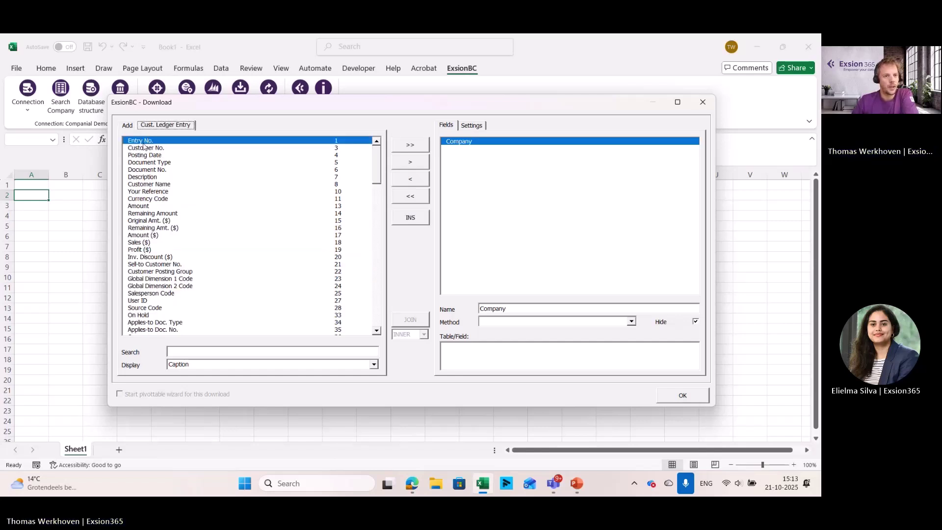
# Add the fields Customer No., Posting Date, Document Type, Document No., Description, Customer Name, Amount and Remaining Amount to the download.
pyautogui.doubleClick(143, 148)
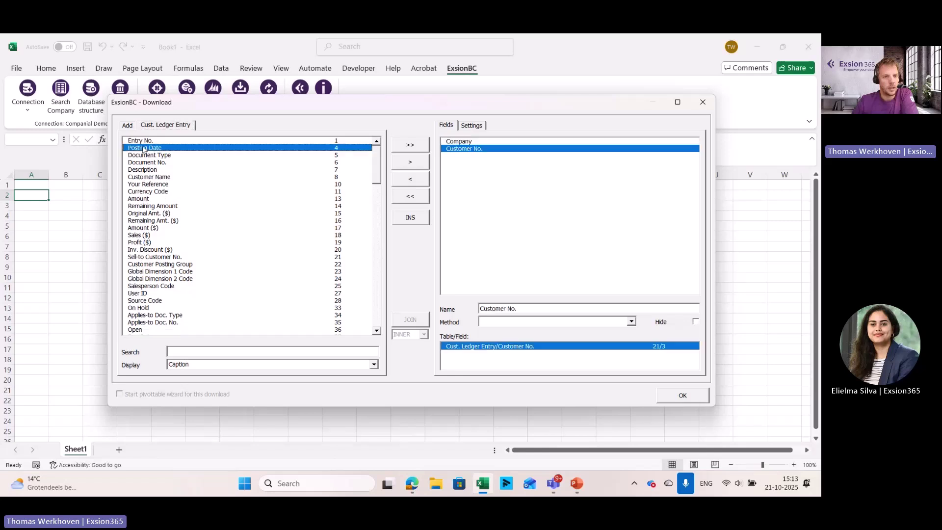
pyautogui.doubleClick(144, 149)
pyautogui.doubleClick(144, 148)
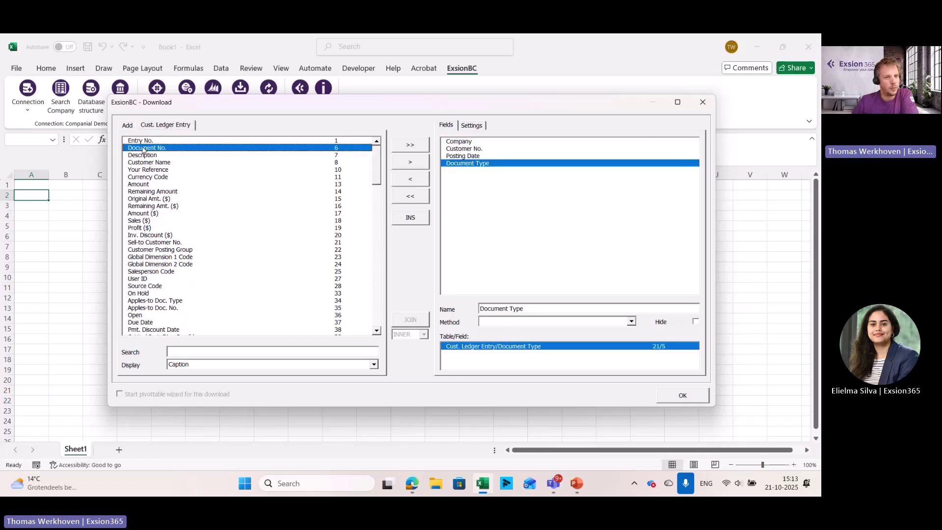
pyautogui.doubleClick(144, 148)
pyautogui.doubleClick(143, 148)
pyautogui.doubleClick(144, 148)
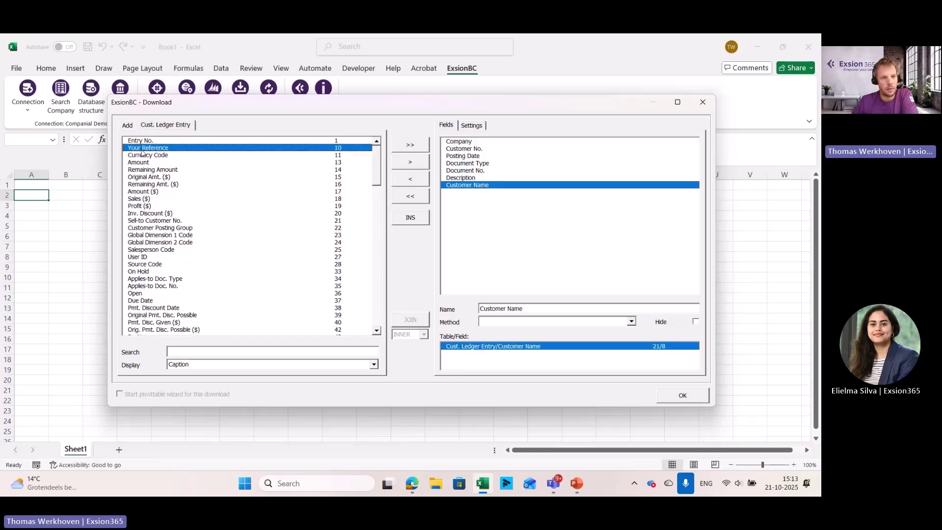
pyautogui.click(141, 162)
pyautogui.doubleClick(141, 163)
pyautogui.doubleClick(141, 163)
# Search the table's fields for "date" and add Due Date and Date Filter to the download.
pyautogui.click(189, 351)
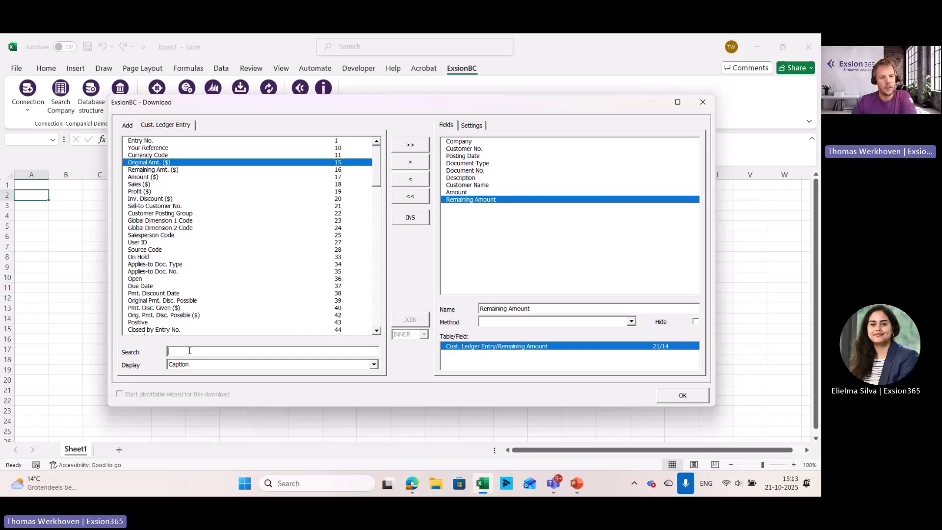
pyautogui.write('date')
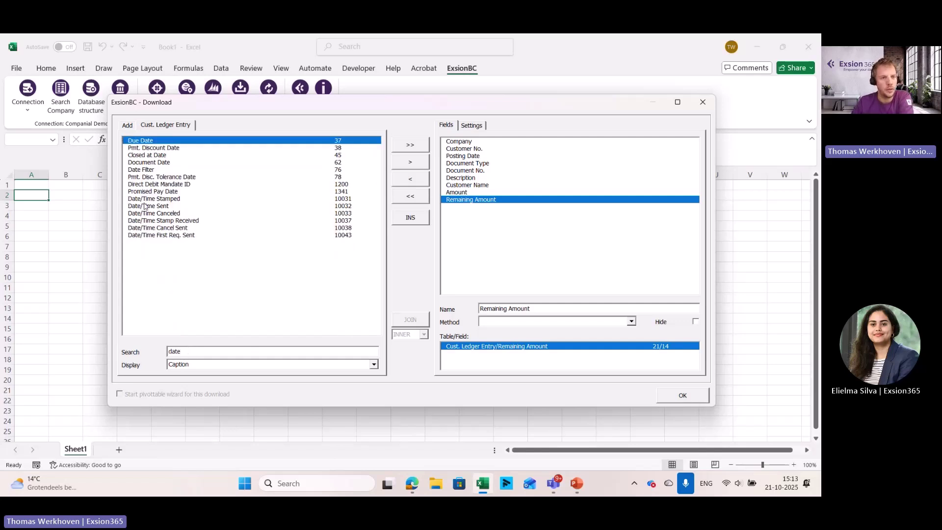
pyautogui.doubleClick(141, 142)
pyautogui.doubleClick(143, 163)
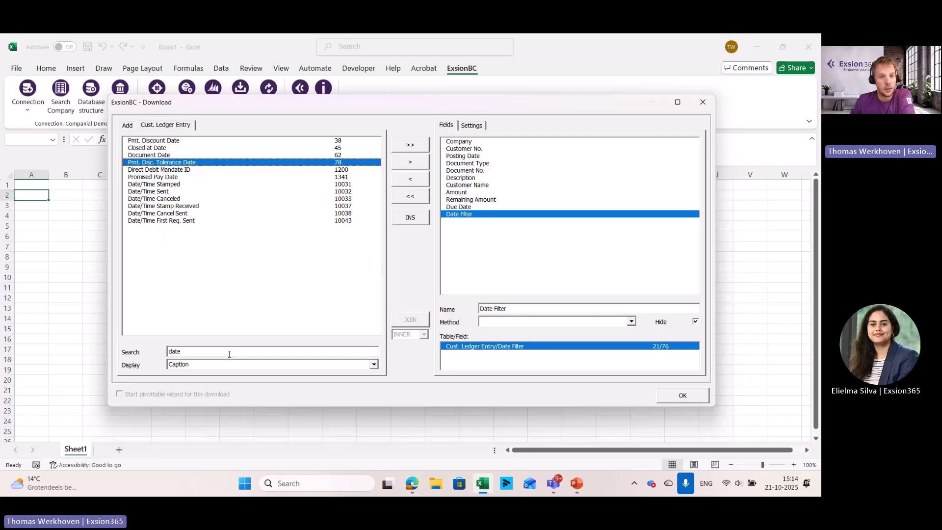
# Search the table's fields for "bal" and shorten the search text to "b".
pyautogui.moveTo(229, 353); pyautogui.dragTo(63, 349)
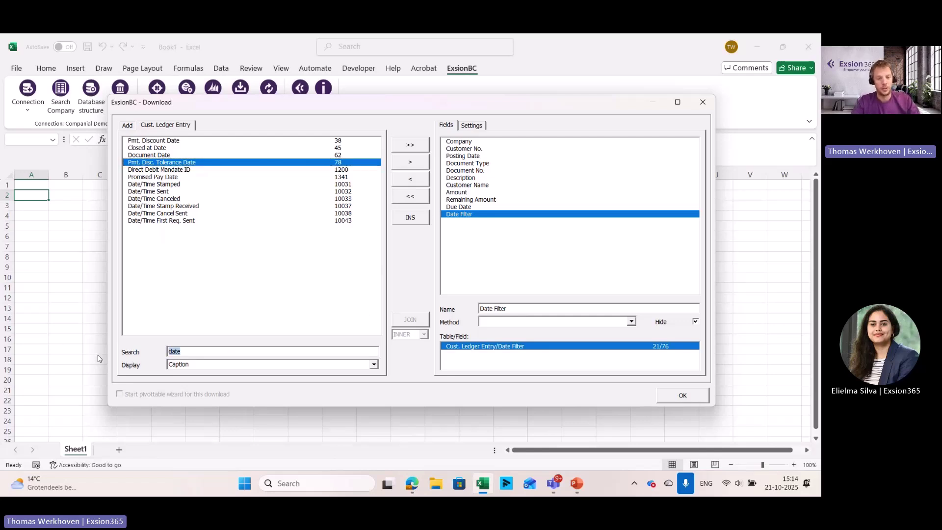
pyautogui.write('bal')
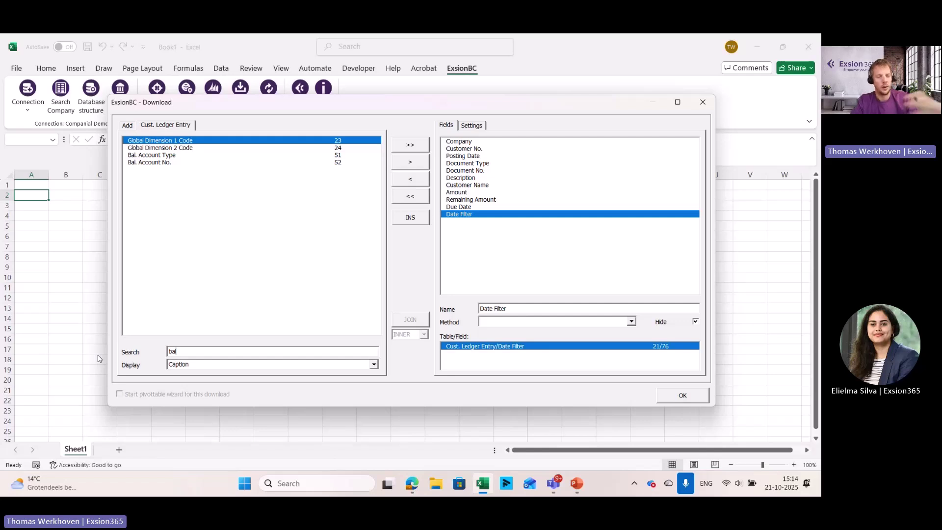
pyautogui.press('BackSpace')
pyautogui.press('BackSpace')
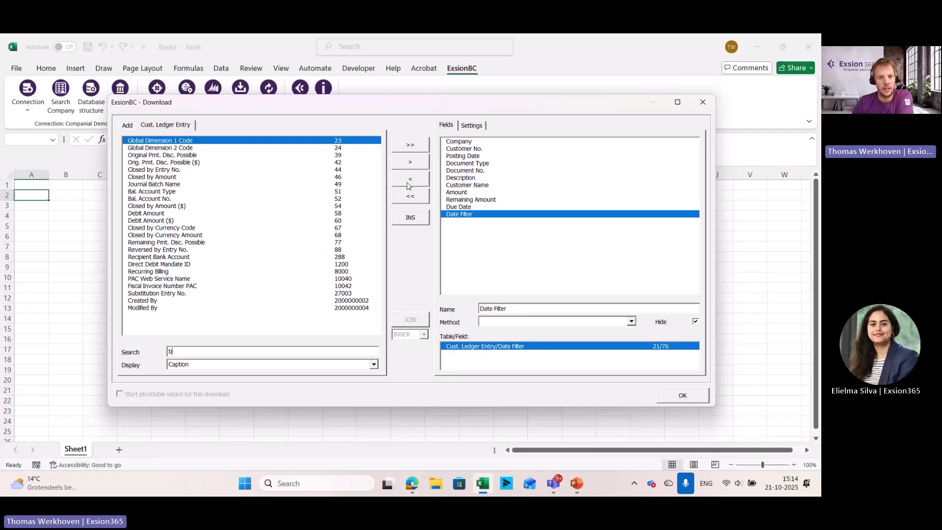
# Move Customer Name directly below Customer No. in the field list and place the download definition on Sheet1.
pyautogui.click(485, 186)
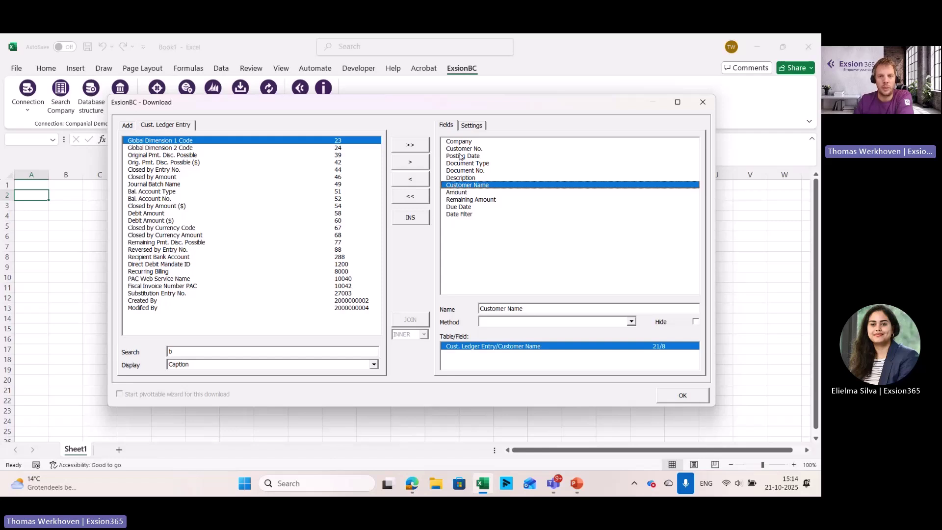
pyautogui.moveTo(464, 190); pyautogui.dragTo(467, 160)
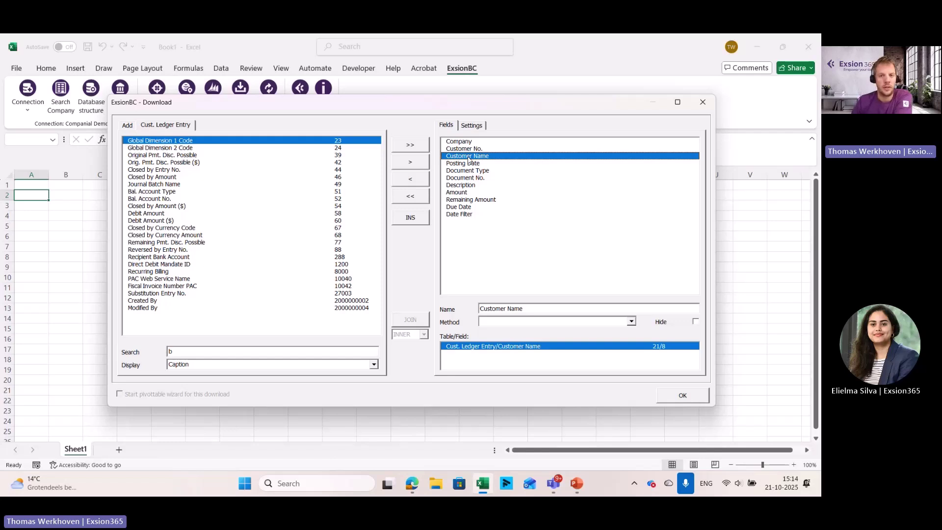
pyautogui.click(682, 395)
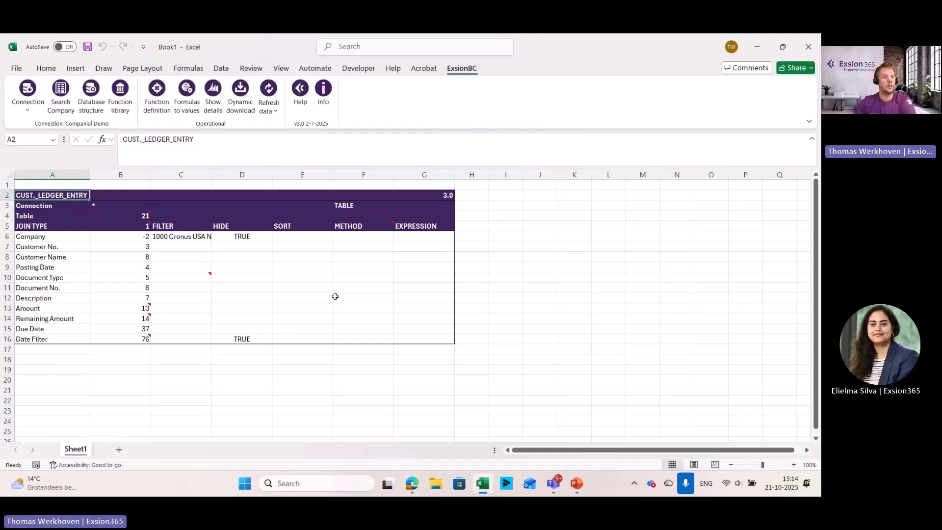
# Examine the cell notes of the table number, the Document Type filter and the Amount field in the download definition.
pyautogui.moveTo(140, 217)
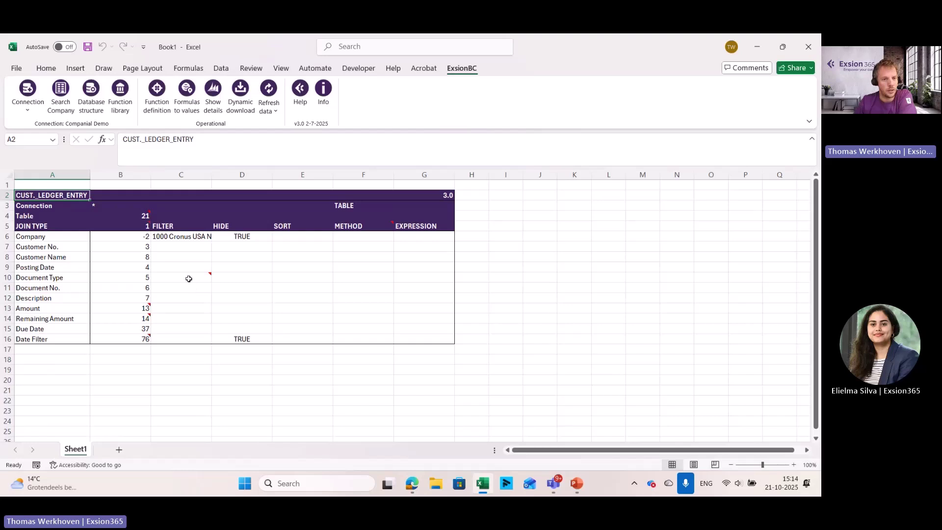
pyautogui.moveTo(189, 279)
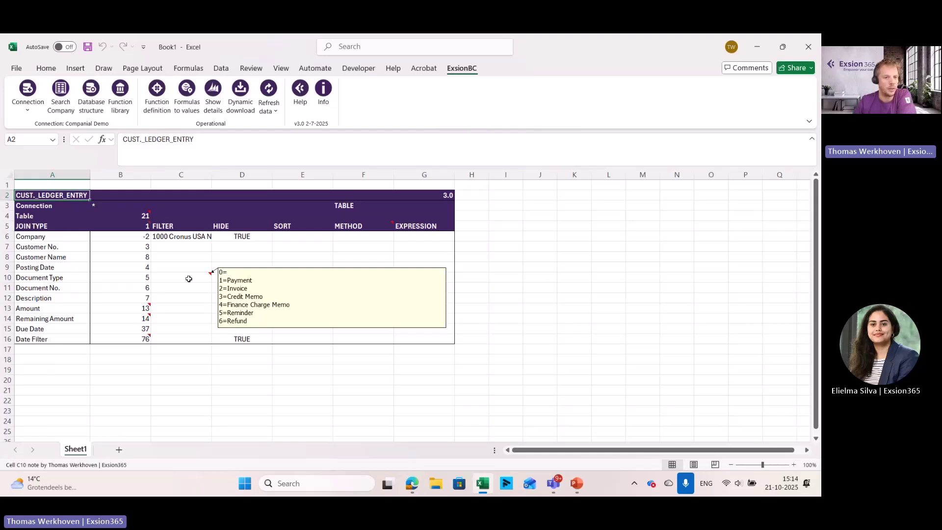
pyautogui.click(188, 278)
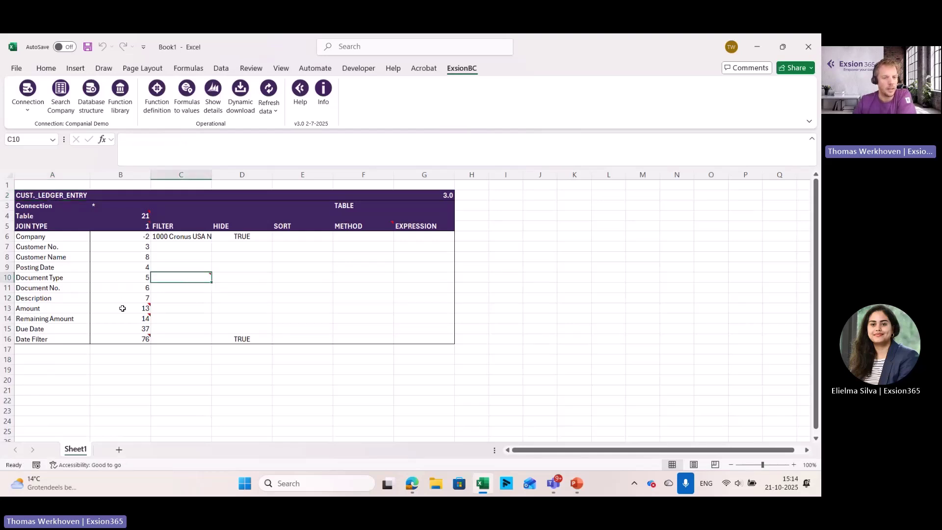
pyautogui.moveTo(122, 309)
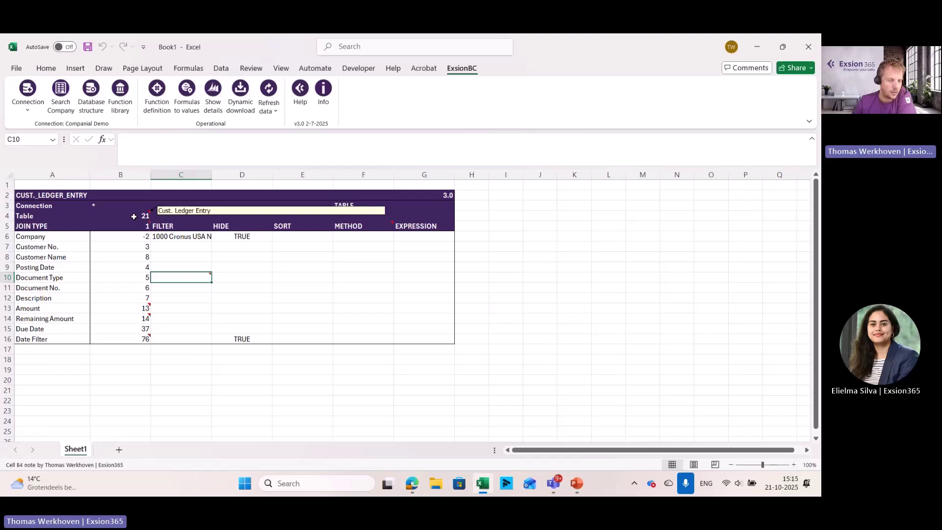
pyautogui.click(134, 308)
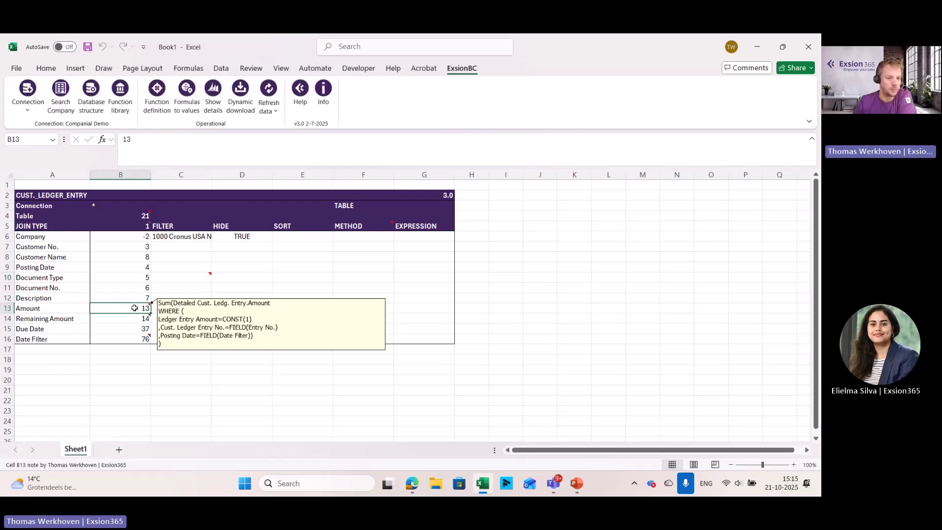
# Add a new sheet and load the customer ledger entries into it starting at cell A2.
pyautogui.click(118, 450)
pyautogui.click(39, 195)
pyautogui.click(268, 91)
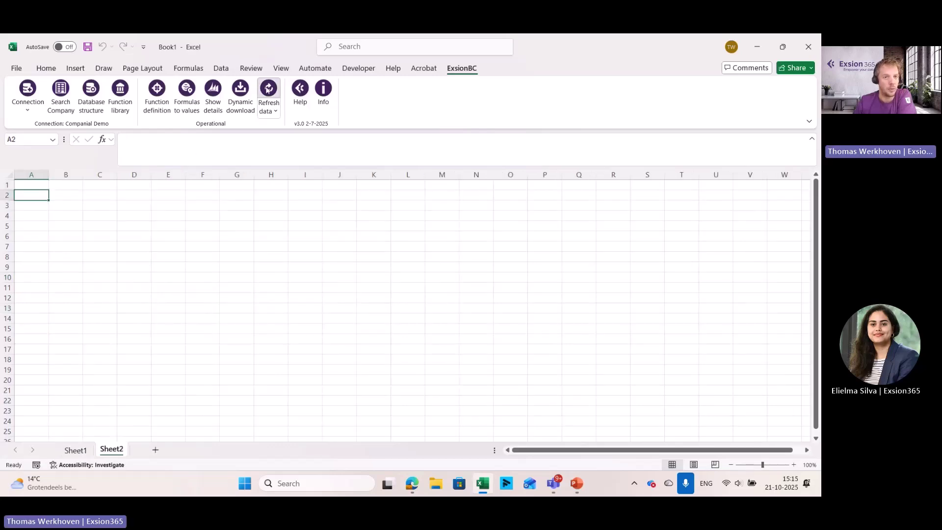
pyautogui.click(596, 304)
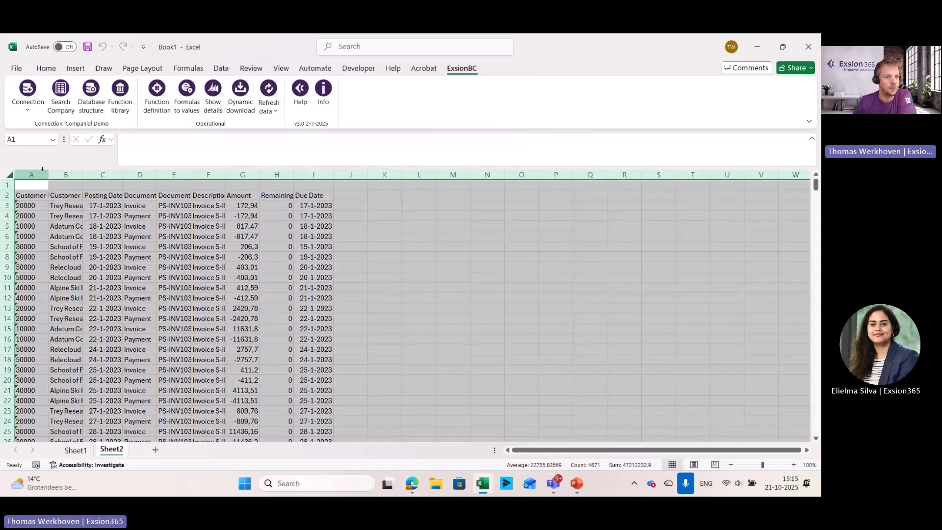
# Fit all column widths on Sheet2 to their contents and make header row 2 bold.
pyautogui.click(10, 175)
pyautogui.doubleClick(49, 174)
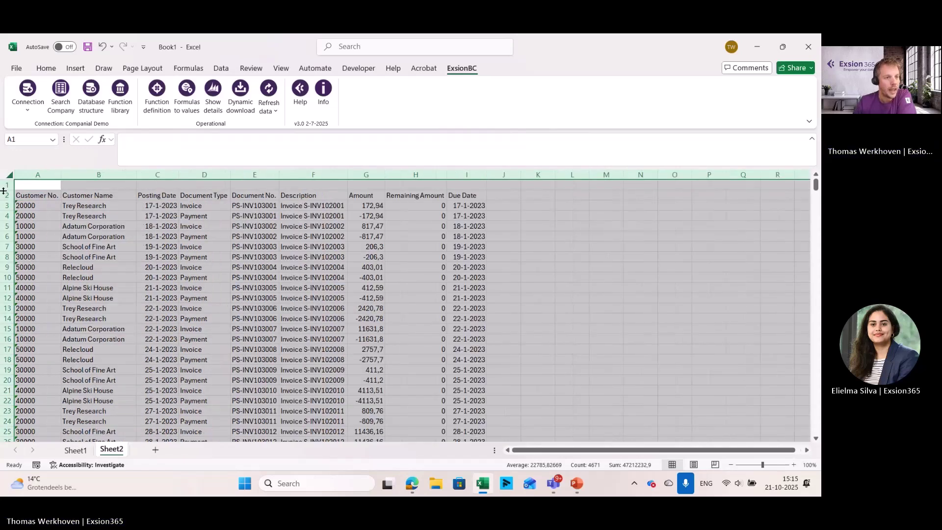
pyautogui.click(7, 195)
pyautogui.hotkey('ctrl', 'b')
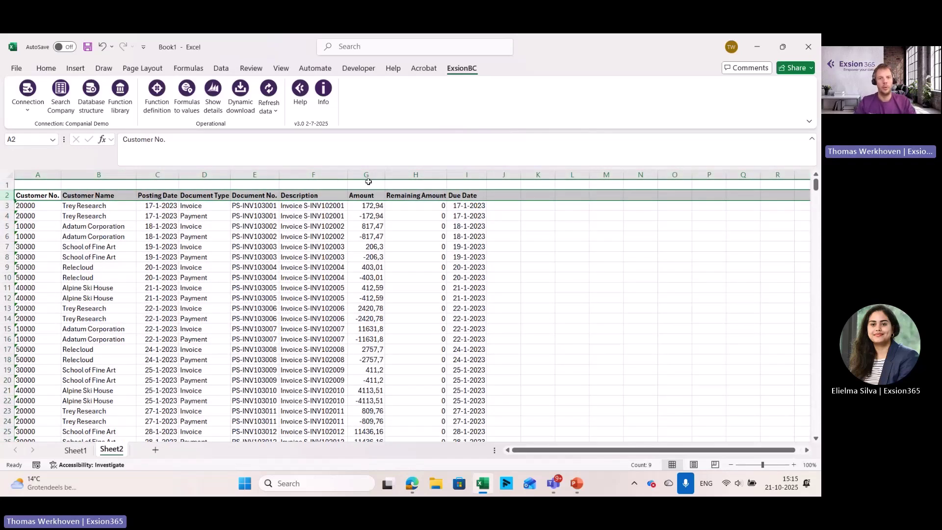
# Apply the comma number format to the Amount and Remaining Amount columns.
pyautogui.moveTo(368, 177); pyautogui.dragTo(415, 175)
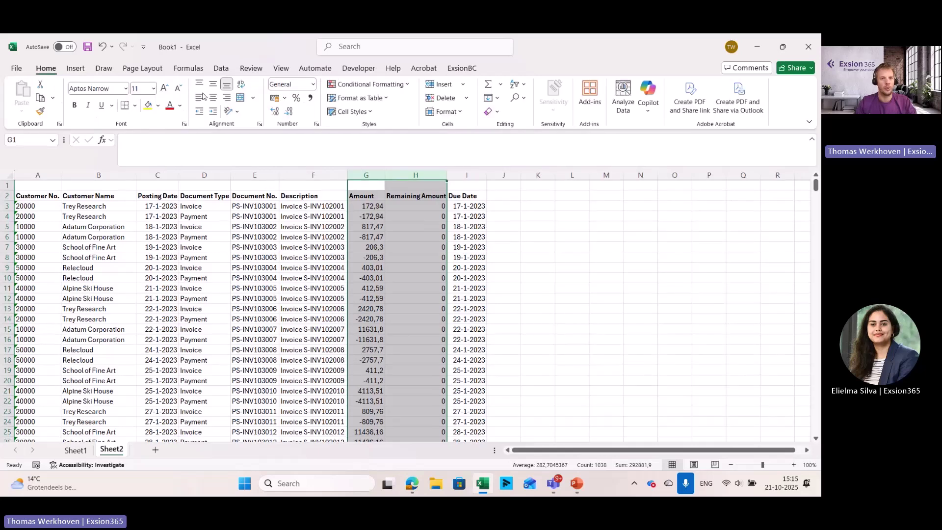
pyautogui.click(310, 98)
pyautogui.moveTo(267, 285); pyautogui.dragTo(261, 278)
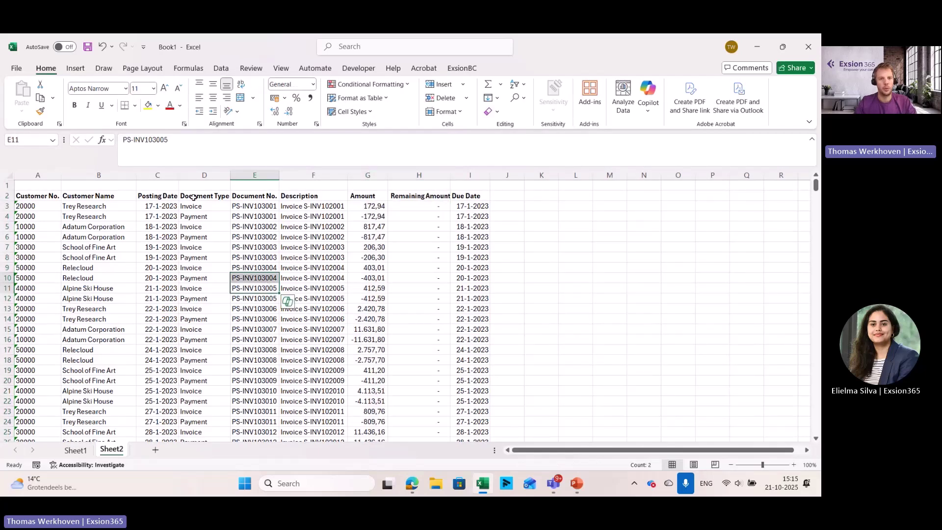
# Clear the range D2:J12 on Sheet2 and refresh the Exsion data to reload the cleared cells.
pyautogui.moveTo(196, 196); pyautogui.dragTo(523, 301)
pyautogui.press('Delete')
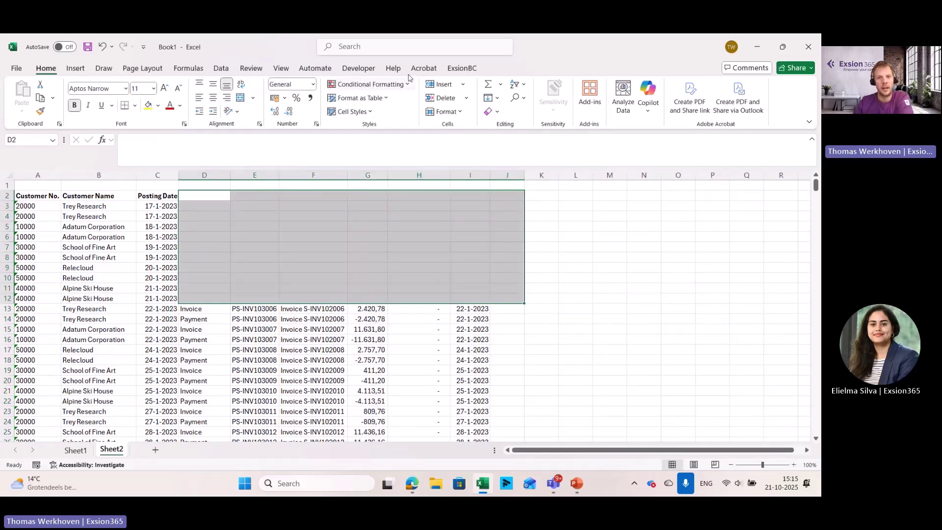
pyautogui.click(470, 72)
pyautogui.click(269, 91)
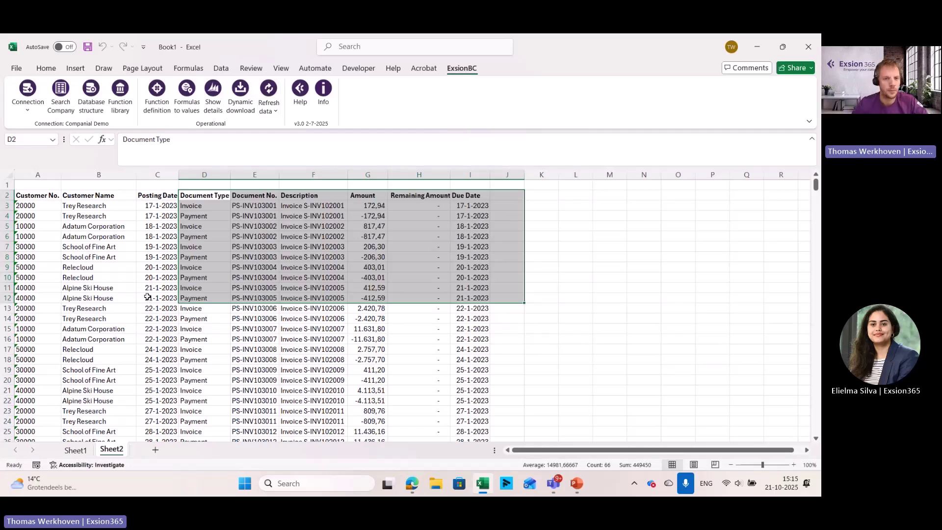
# Filter the Remaining Amount field in the download definition on <>0 and refresh the ledger entries on Sheet2.
pyautogui.click(75, 450)
pyautogui.click(177, 326)
pyautogui.click(177, 317)
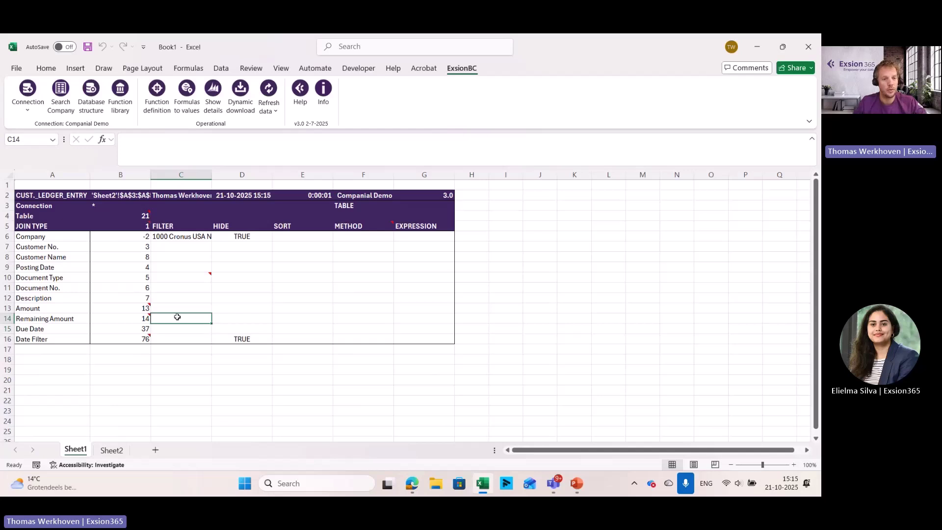
pyautogui.write('<>0')
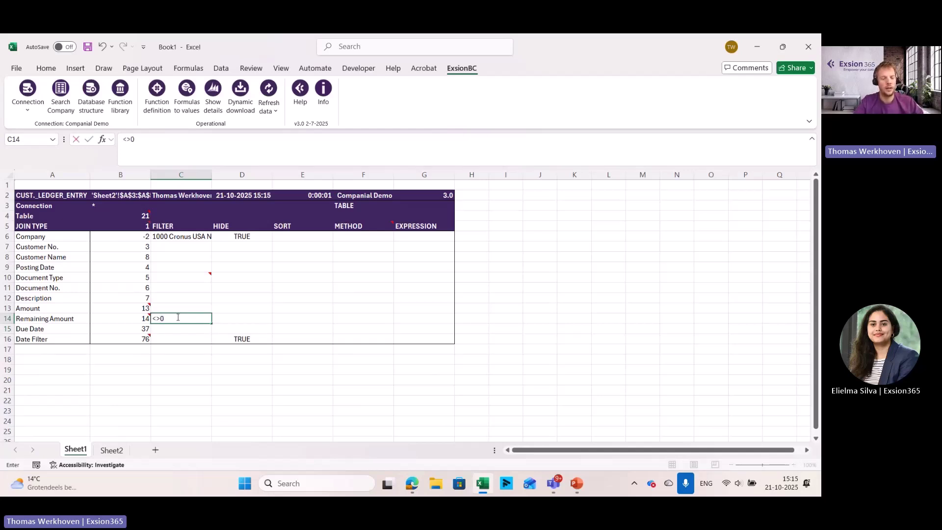
pyautogui.press('Return')
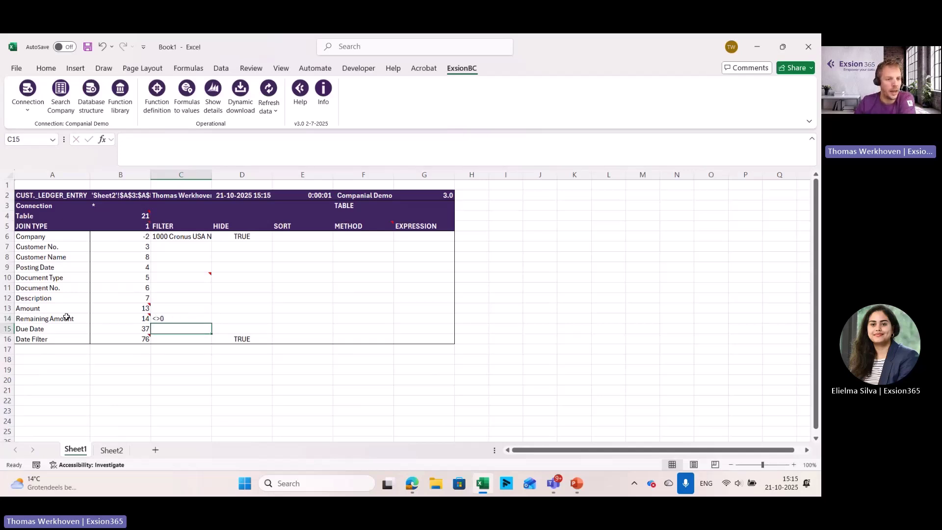
pyautogui.click(112, 451)
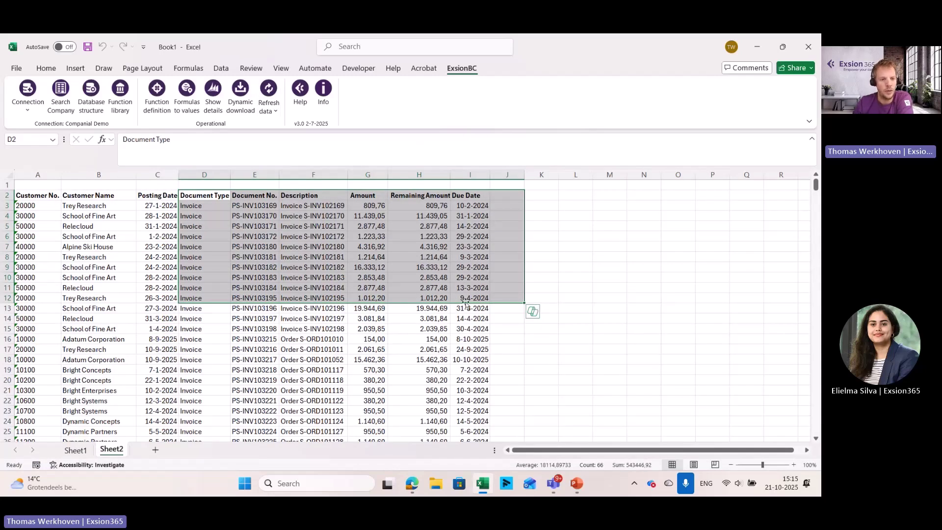
# Add the Customer table to the dynamic download with an inner join from ledger entry Customer No. to Customer No.
pyautogui.click(77, 451)
pyautogui.click(139, 287)
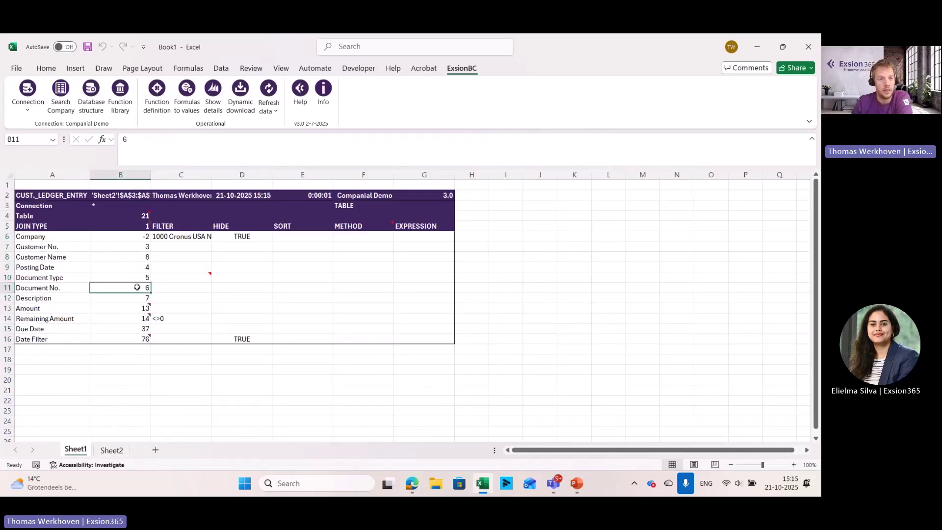
pyautogui.click(240, 97)
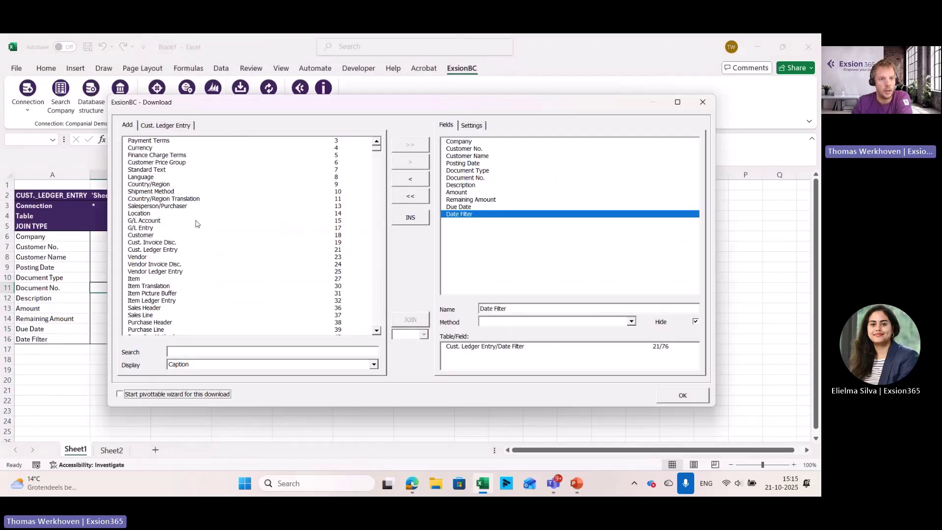
pyautogui.click(151, 238)
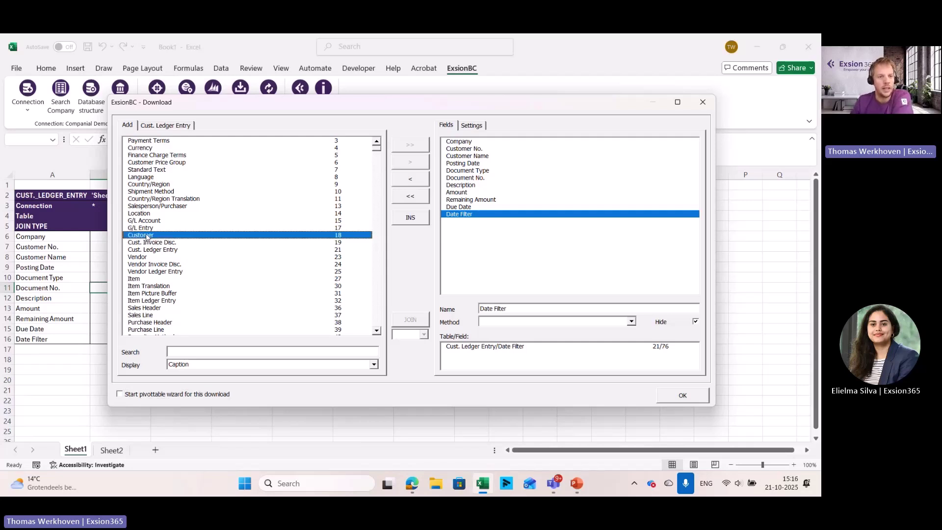
pyautogui.doubleClick(146, 238)
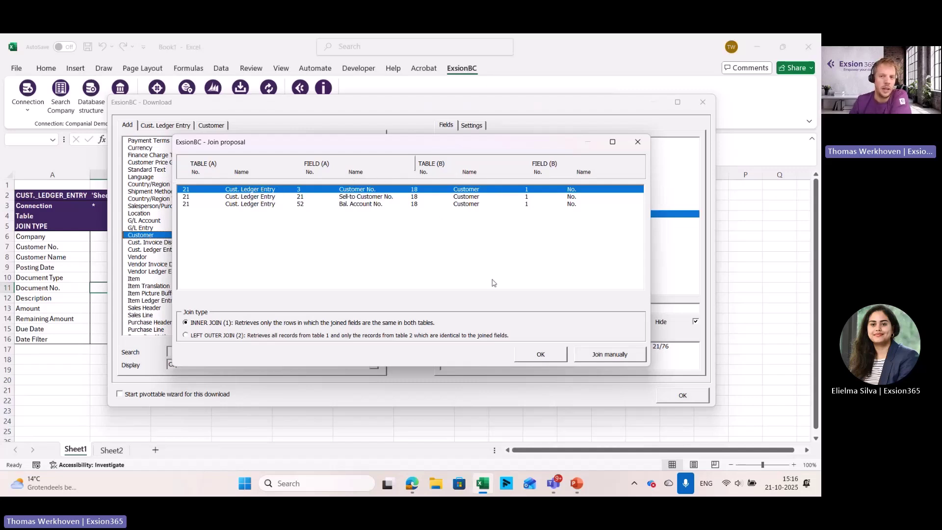
pyautogui.click(540, 354)
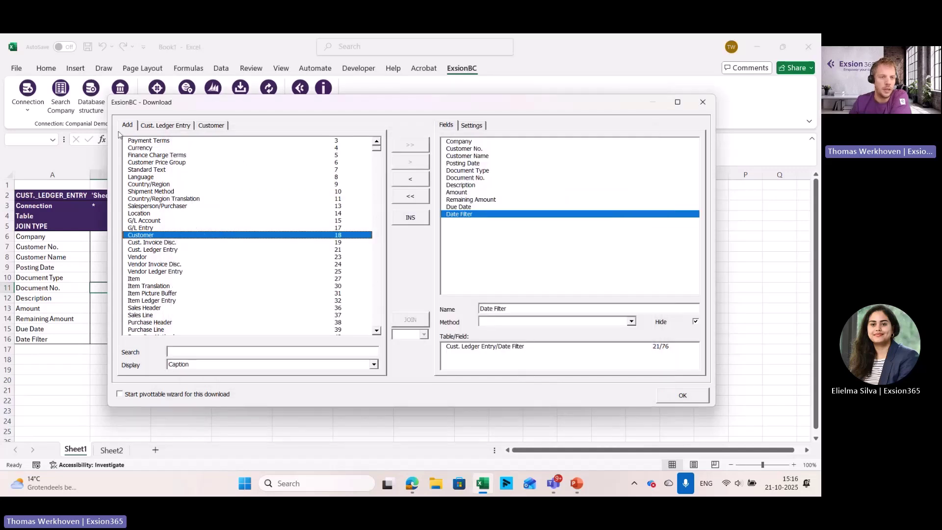
# Add the City, Phone No. and Email fields from the Customer table to the download definition.
pyautogui.click(213, 126)
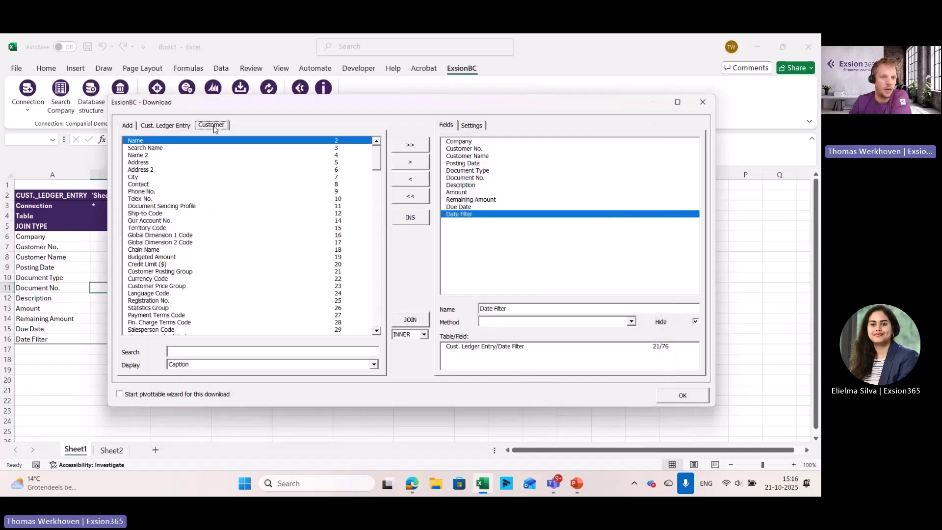
pyautogui.doubleClick(142, 177)
pyautogui.doubleClick(141, 185)
pyautogui.click(212, 354)
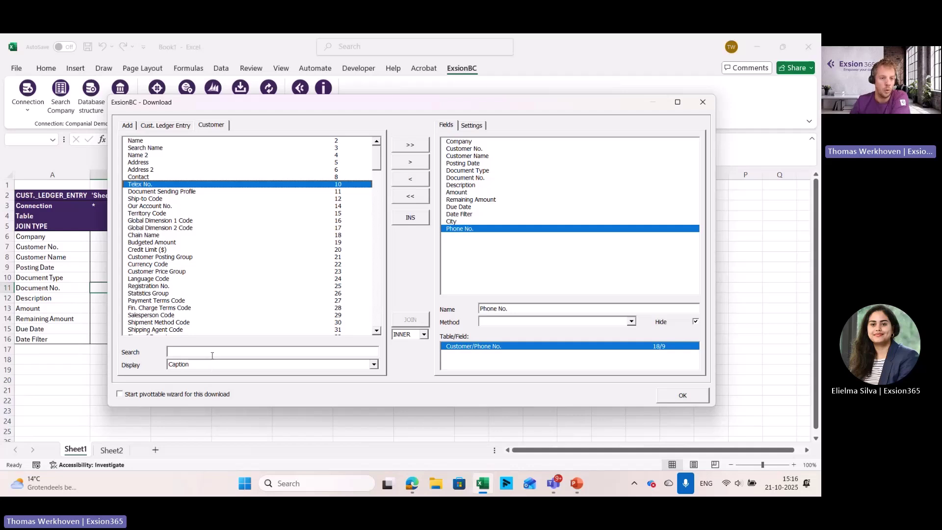
pyautogui.write('mail')
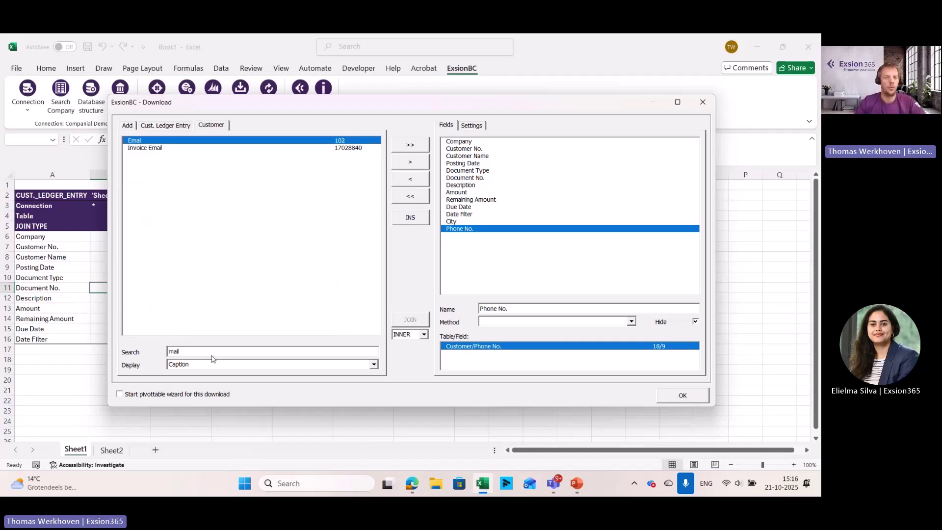
pyautogui.doubleClick(139, 140)
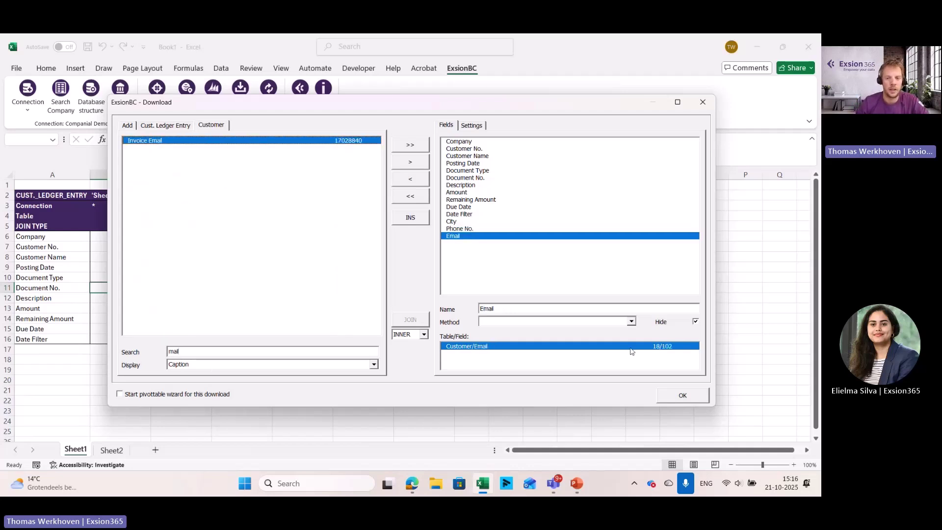
pyautogui.click(683, 395)
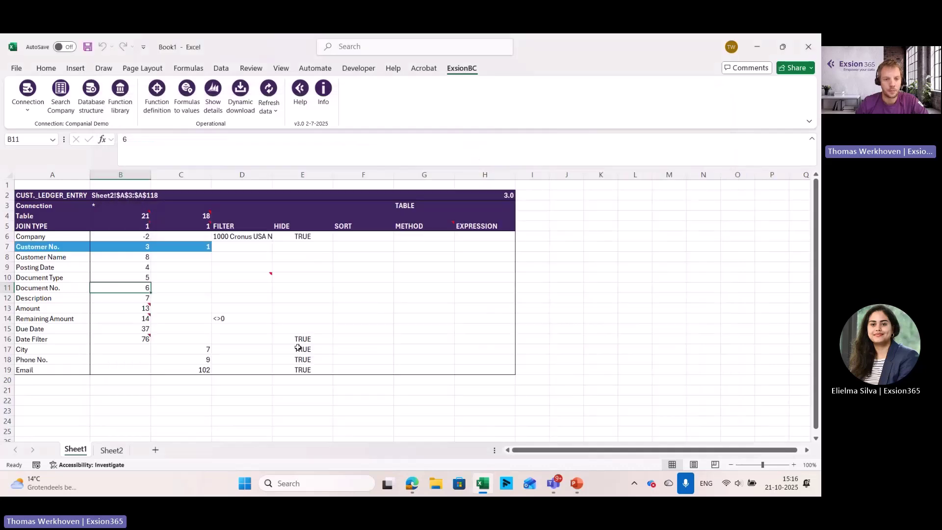
# Clear the Hide setting for City, Phone No. and Email and refresh the data on Sheet2.
pyautogui.click(111, 450)
pyautogui.click(148, 267)
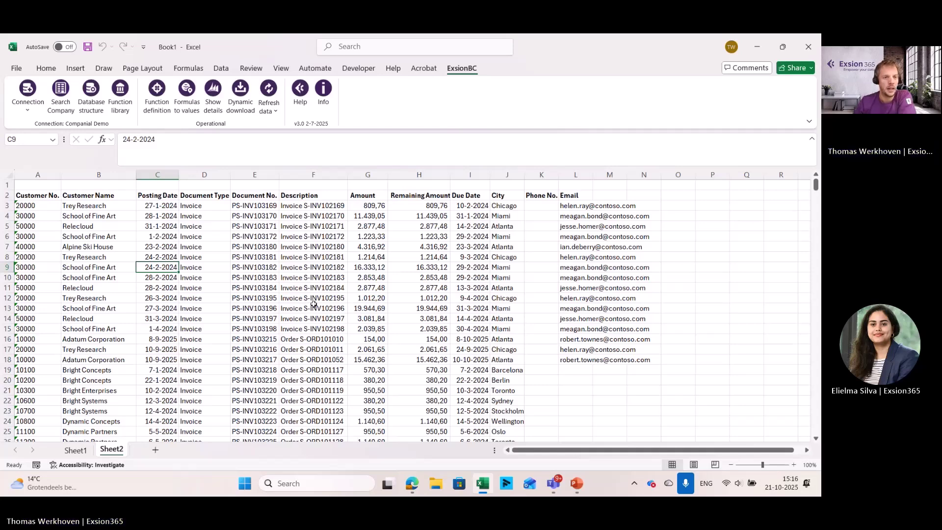
pyautogui.click(44, 204)
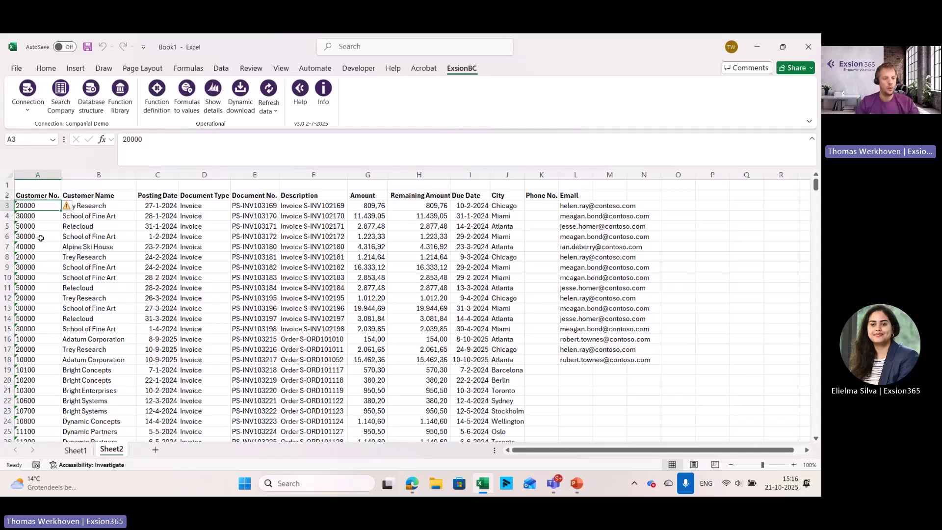
# Filter the Customer No. field on 1* and refresh the ledger entries on Sheet2.
pyautogui.click(76, 450)
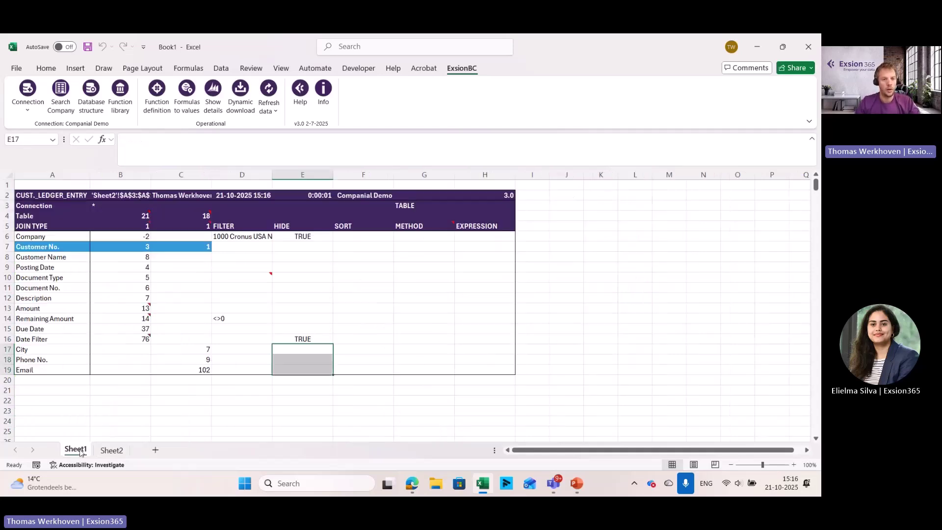
pyautogui.click(245, 248)
pyautogui.write('1*')
pyautogui.press('Return')
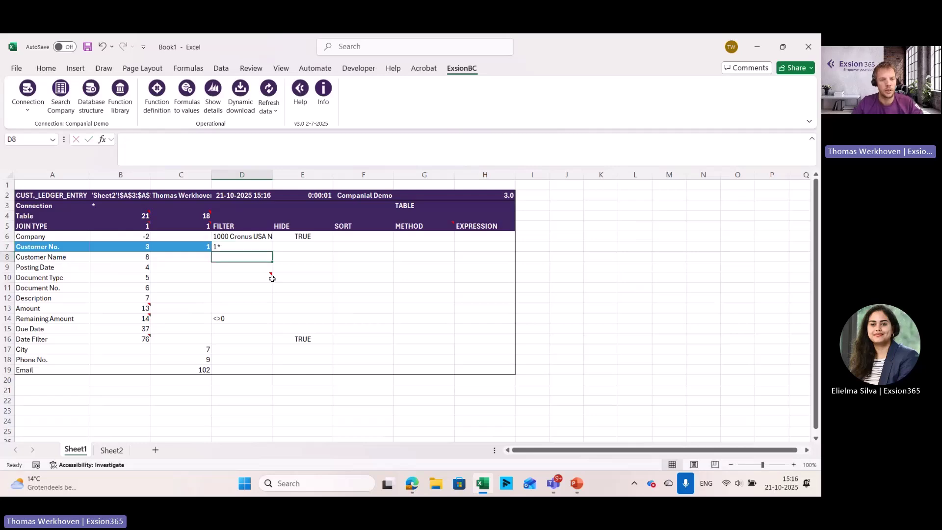
pyautogui.click(111, 450)
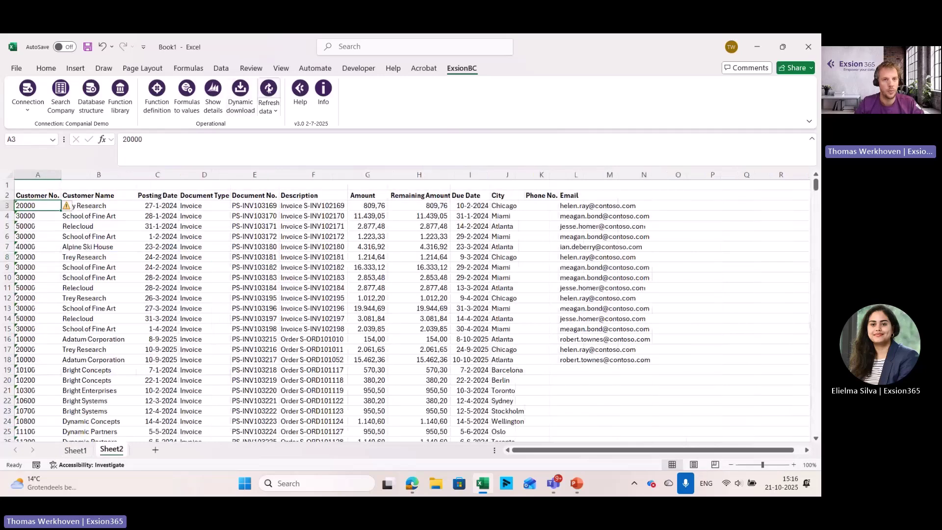
pyautogui.scroll(-20, 26, 230)
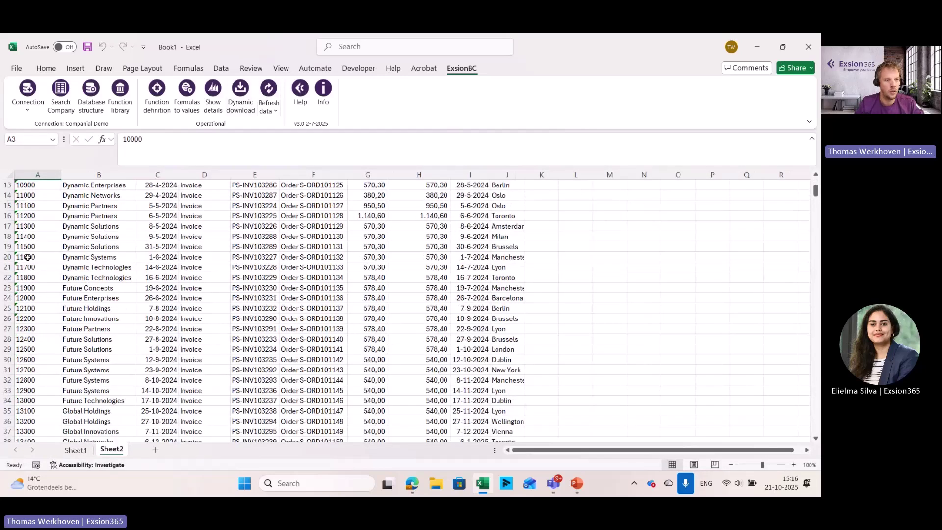
pyautogui.scroll(20, 28, 257)
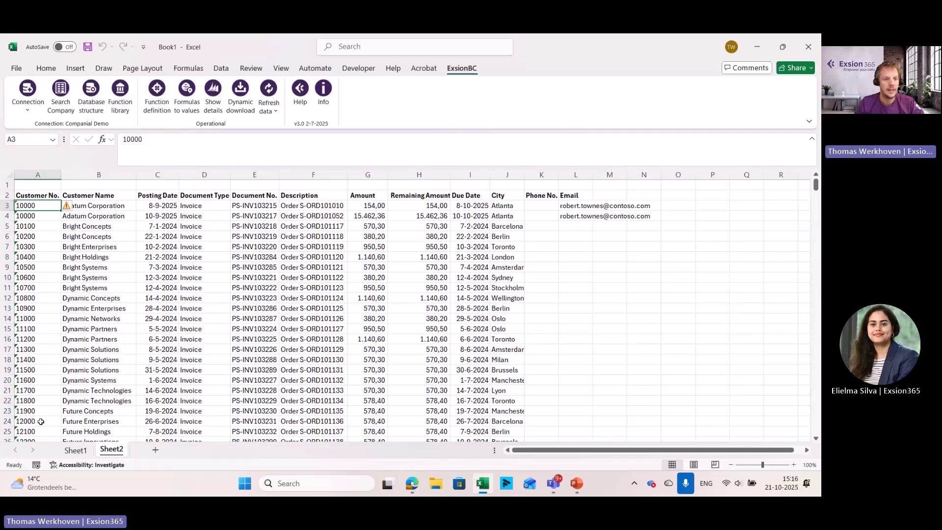
# Set the Company filter to all five Cronus USA companies: New York, Washington, Houston, San Francisco and Los Angeles.
pyautogui.click(74, 451)
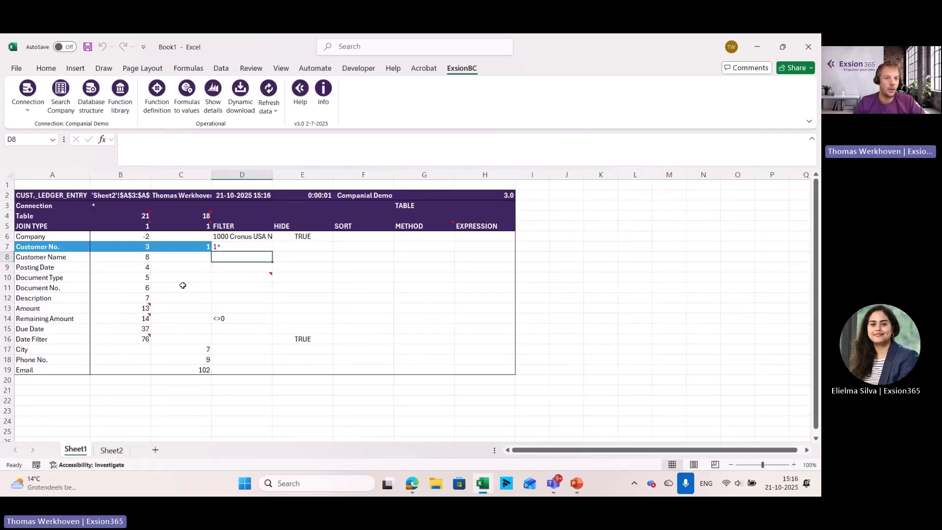
pyautogui.click(224, 236)
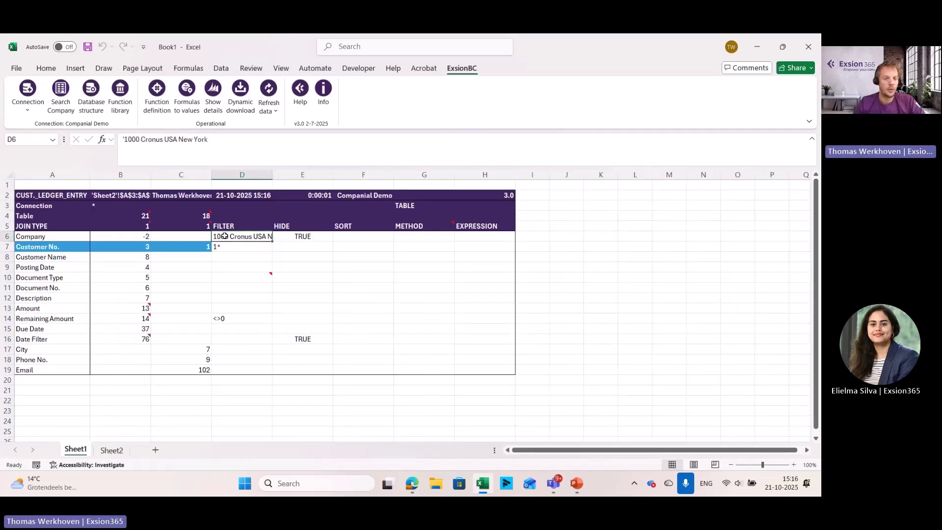
pyautogui.click(60, 95)
pyautogui.click(294, 177)
pyautogui.click(294, 185)
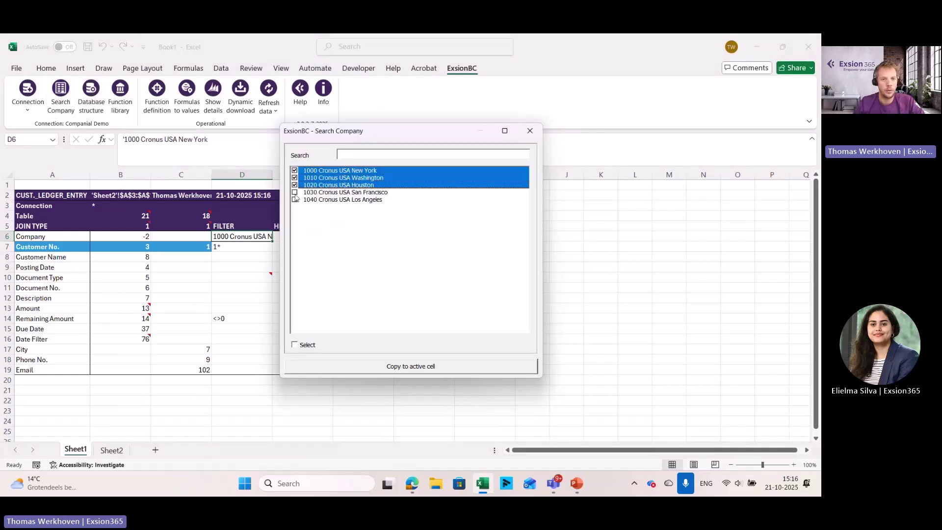
pyautogui.click(295, 192)
pyautogui.click(295, 200)
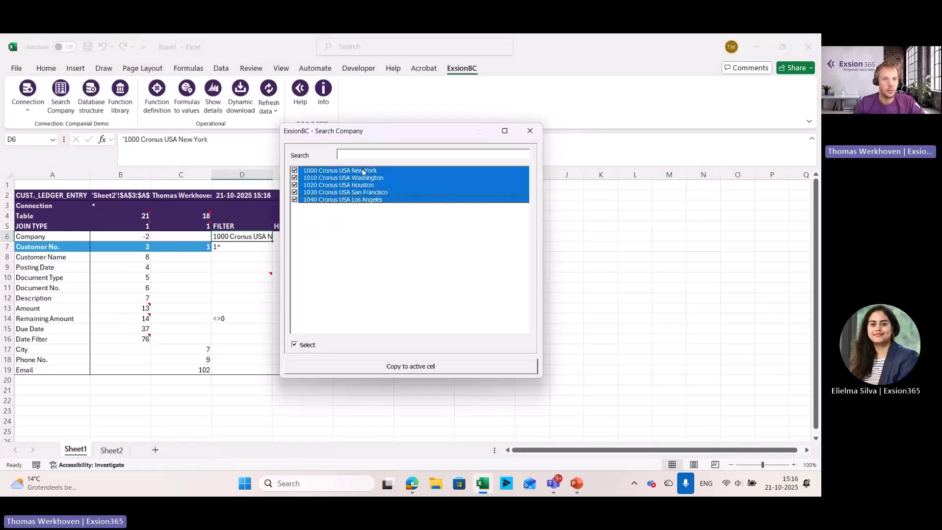
pyautogui.click(386, 366)
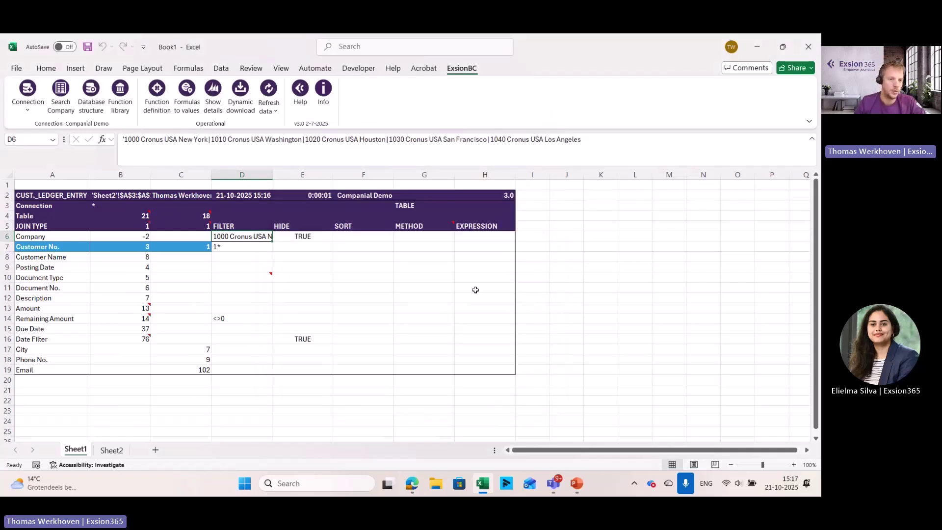
# Insert an empty column before Customer Name on Sheet2 and refresh the Exsion data.
pyautogui.click(111, 449)
pyautogui.click(93, 175)
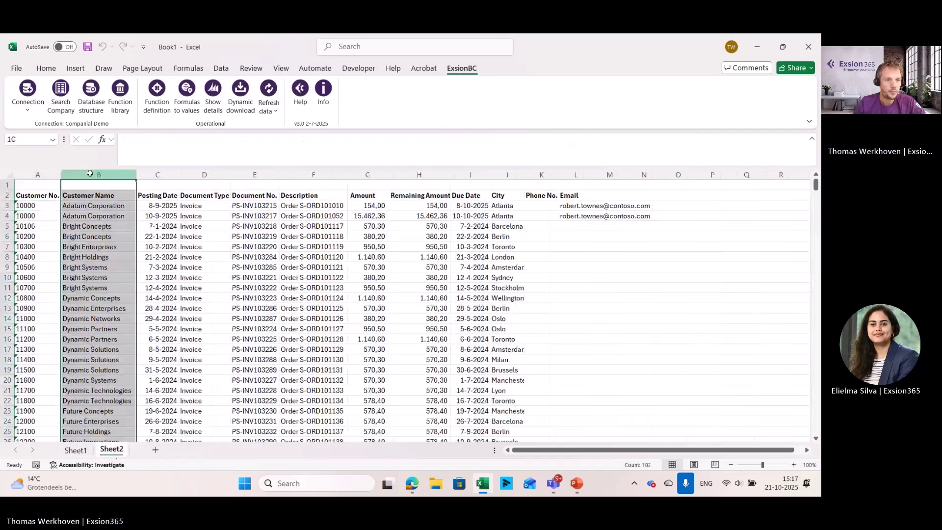
pyautogui.rightClick(93, 175)
pyautogui.click(118, 296)
pyautogui.click(88, 257)
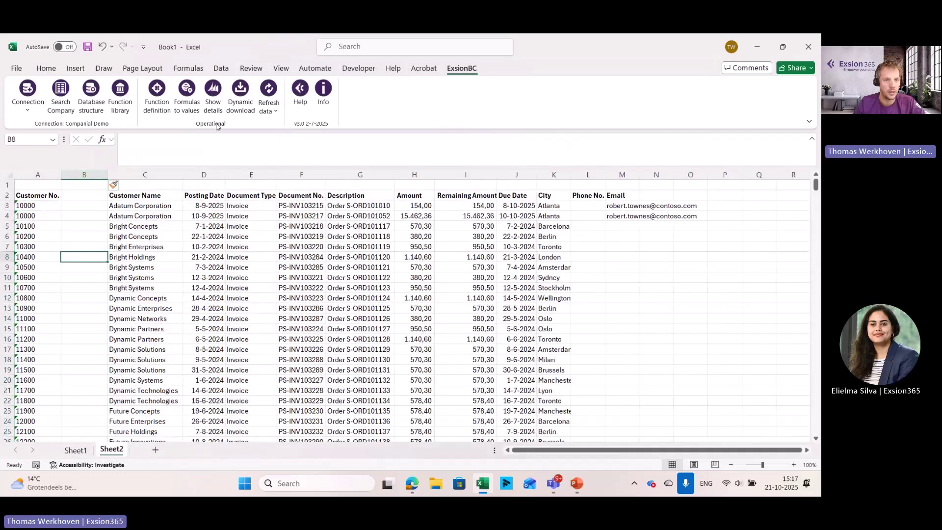
pyautogui.click(269, 90)
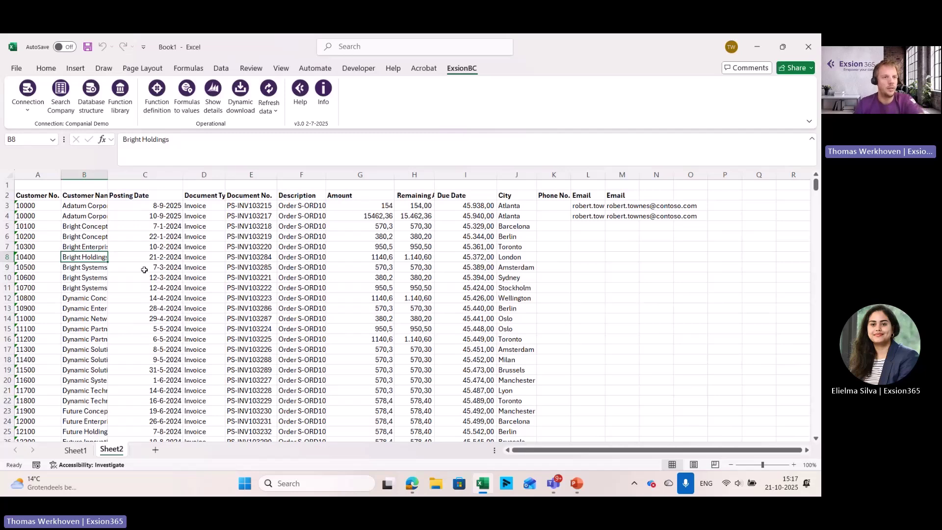
# Clear the Hide setting of the Company field, refresh Sheet2 and fit column A to its contents.
pyautogui.click(81, 300)
pyautogui.click(76, 450)
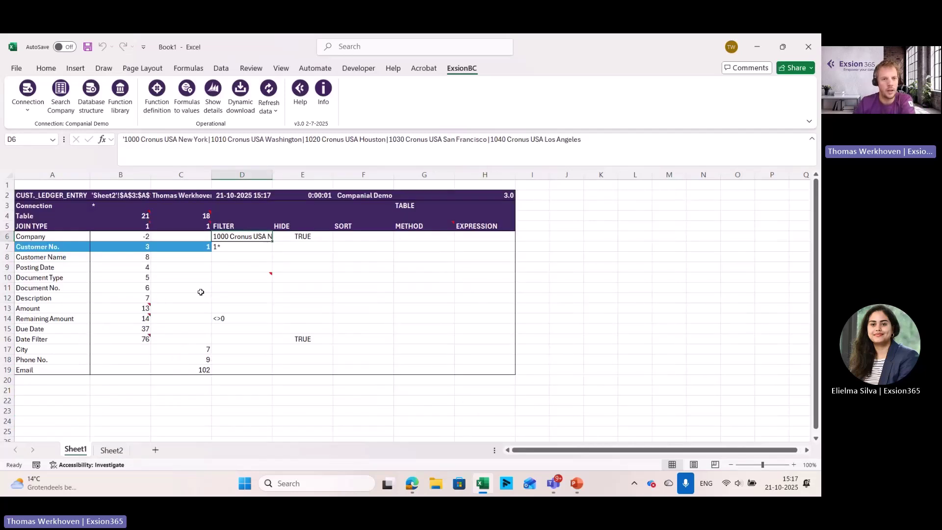
pyautogui.click(292, 234)
pyautogui.press('Delete')
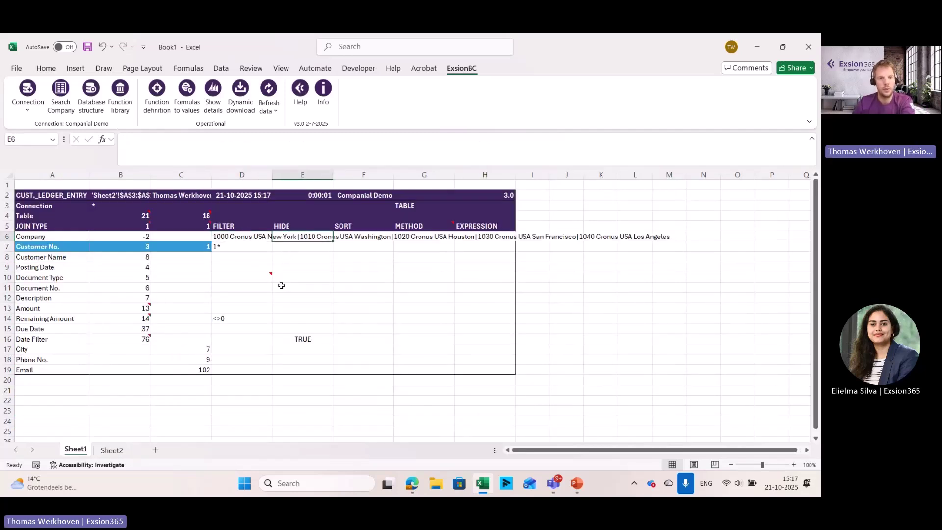
pyautogui.click(112, 451)
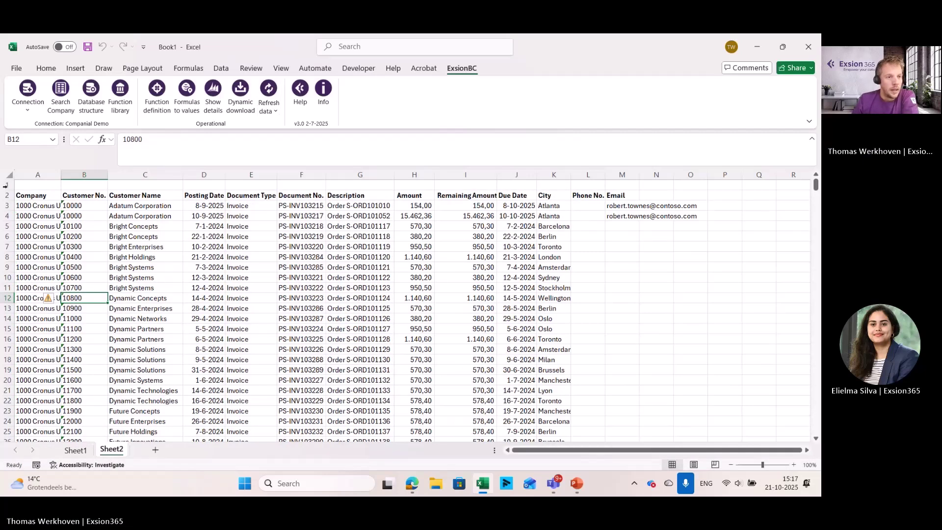
pyautogui.doubleClick(61, 174)
# Check the Company column down to the last rows of Sheet2 and return to the download definition on Sheet1.
pyautogui.click(45, 267)
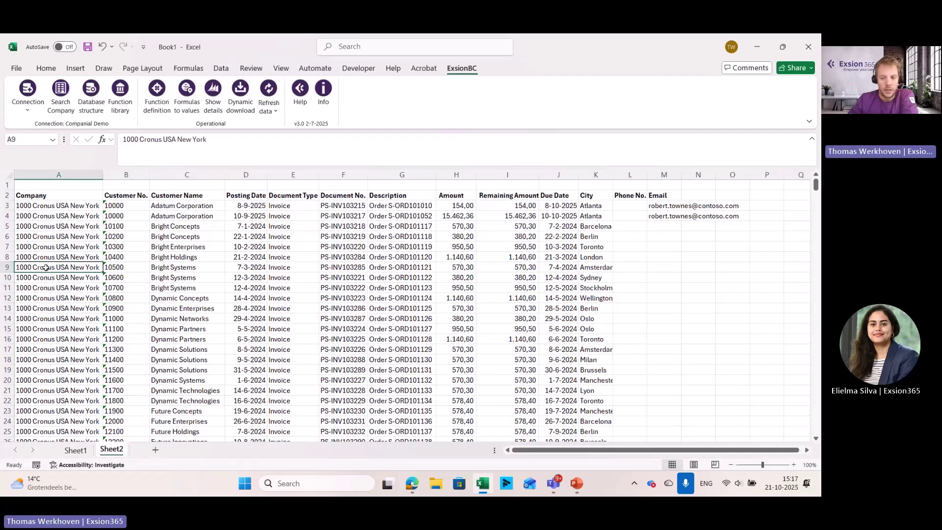
pyautogui.press('pagedown')
pyautogui.press('pagedown')
pyautogui.press('pagedown')
pyautogui.press('pagedown')
pyautogui.press('pagedown')
pyautogui.press('pageup')
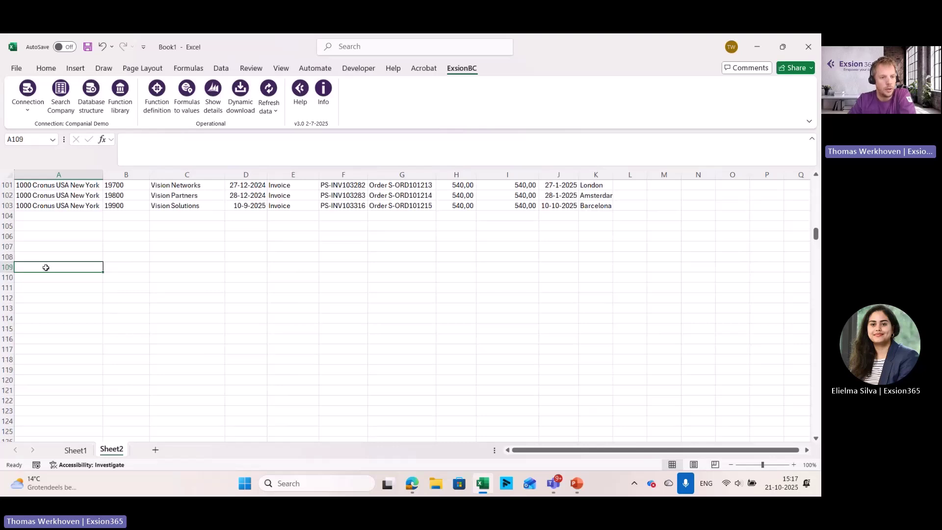
pyautogui.click(77, 449)
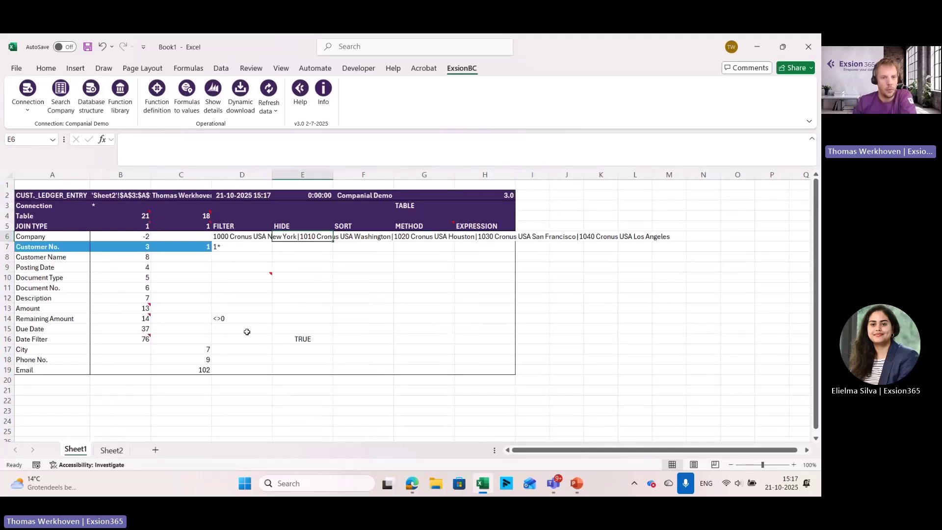
# Clear the Customer No. filter in the download definition on Sheet1.
pyautogui.click(238, 237)
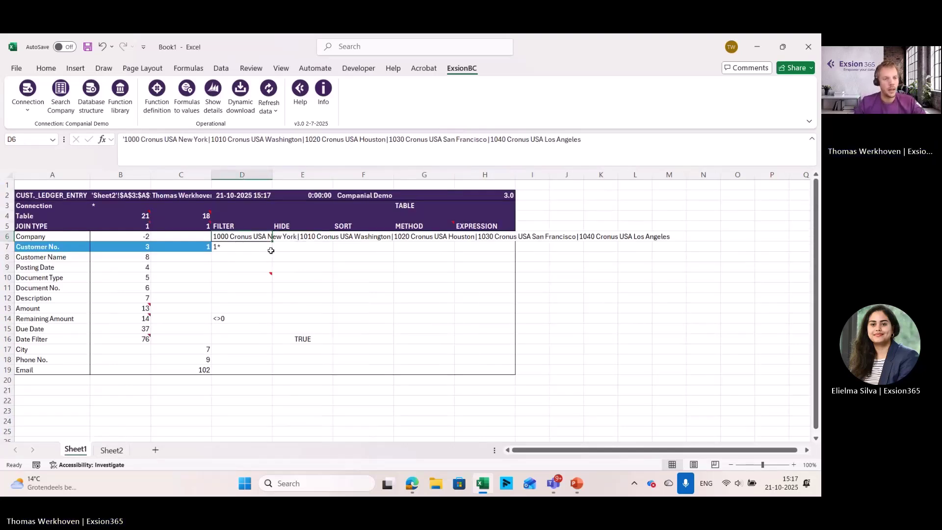
pyautogui.click(51, 330)
pyautogui.click(234, 245)
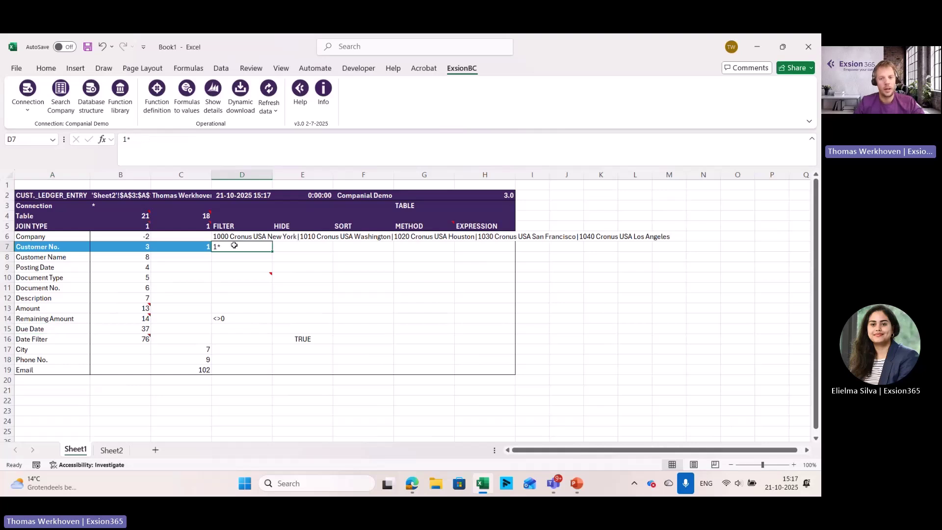
pyautogui.press('Delete')
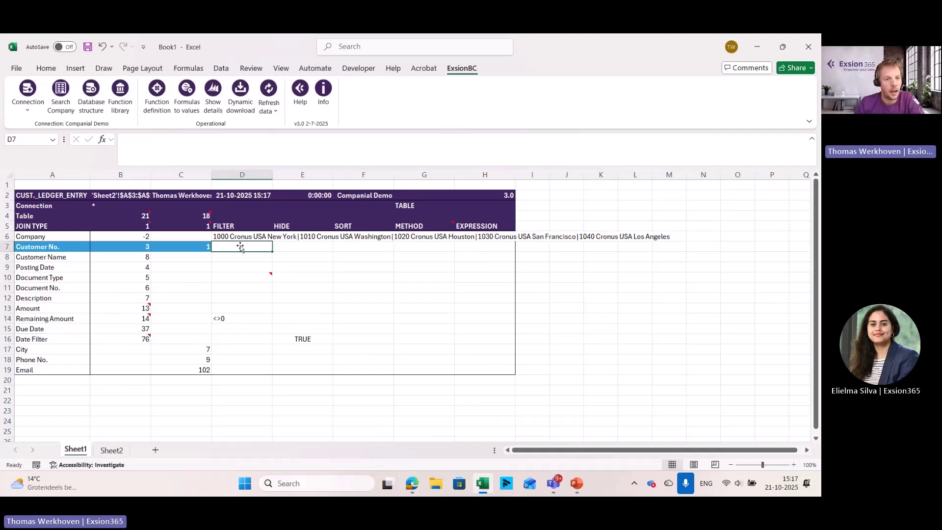
pyautogui.click(88, 290)
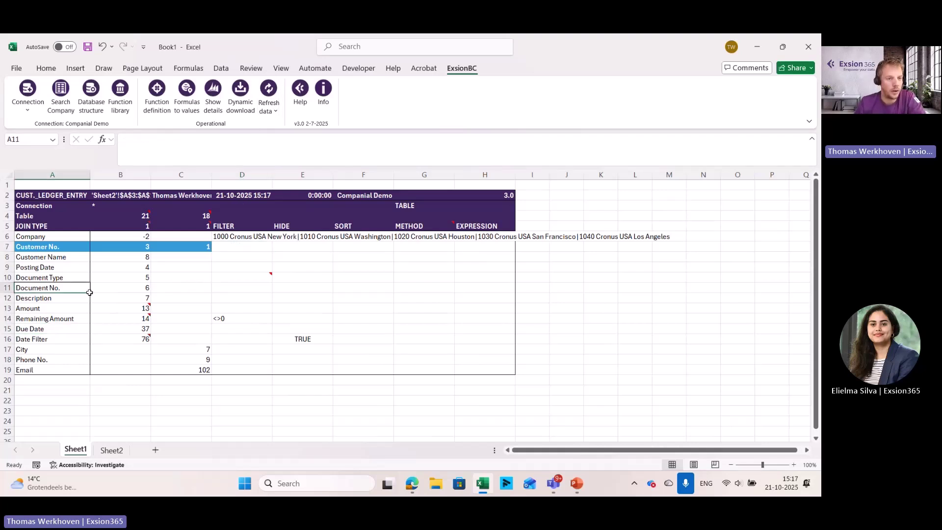
# Add a new worksheet, place it after Sheet2 and return to the download definition on Sheet1.
pyautogui.click(155, 450)
pyautogui.moveTo(137, 456); pyautogui.dragTo(158, 452)
pyautogui.click(75, 450)
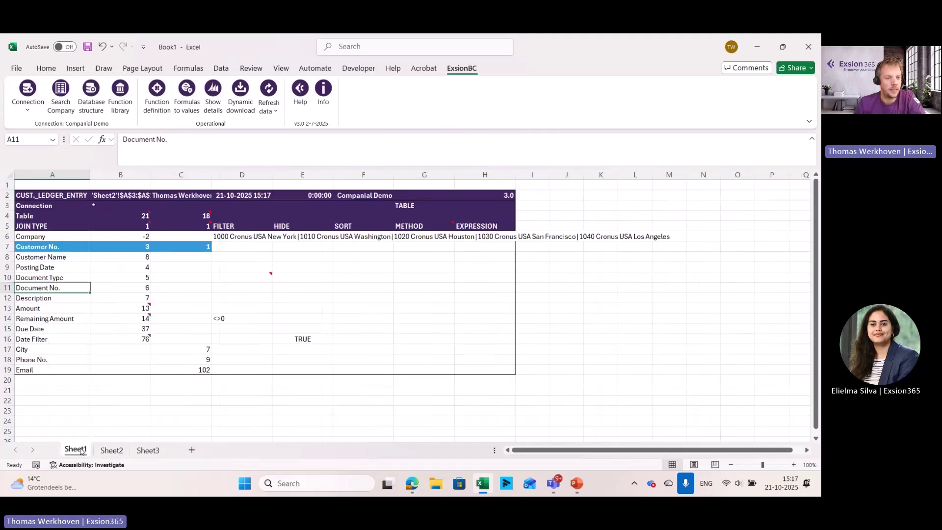
# Enable the pivot table wizard for the customer ledger entry download and place the PivotTable at cell A2 of Sheet3.
pyautogui.click(249, 101)
pyautogui.click(120, 394)
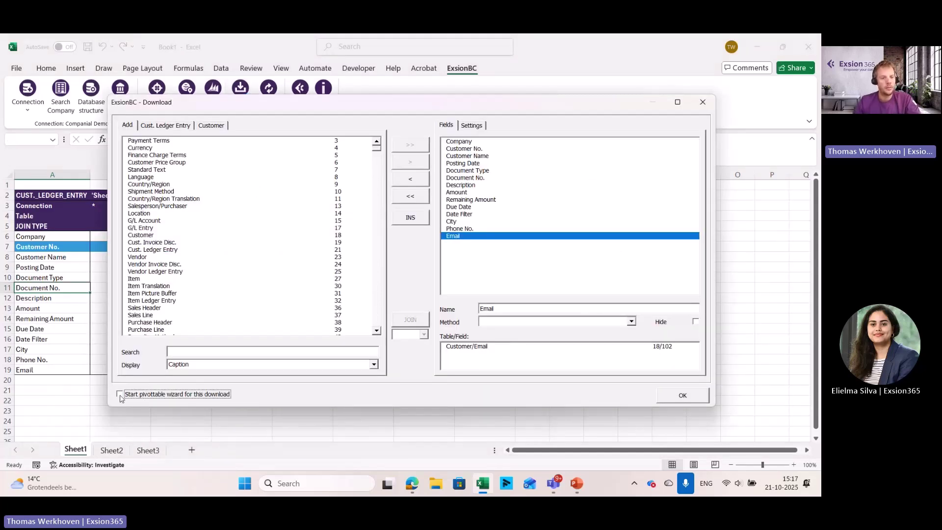
pyautogui.click(682, 395)
pyautogui.click(148, 450)
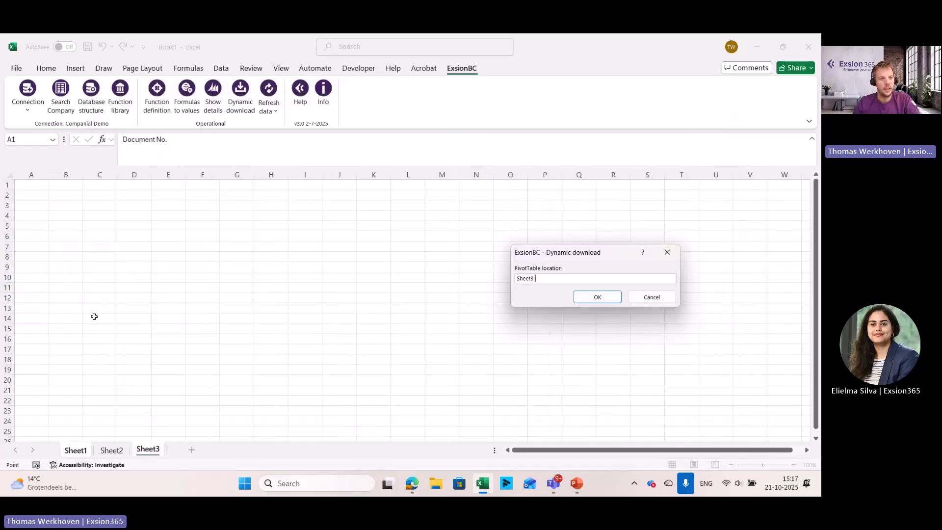
pyautogui.click(36, 196)
pyautogui.click(597, 297)
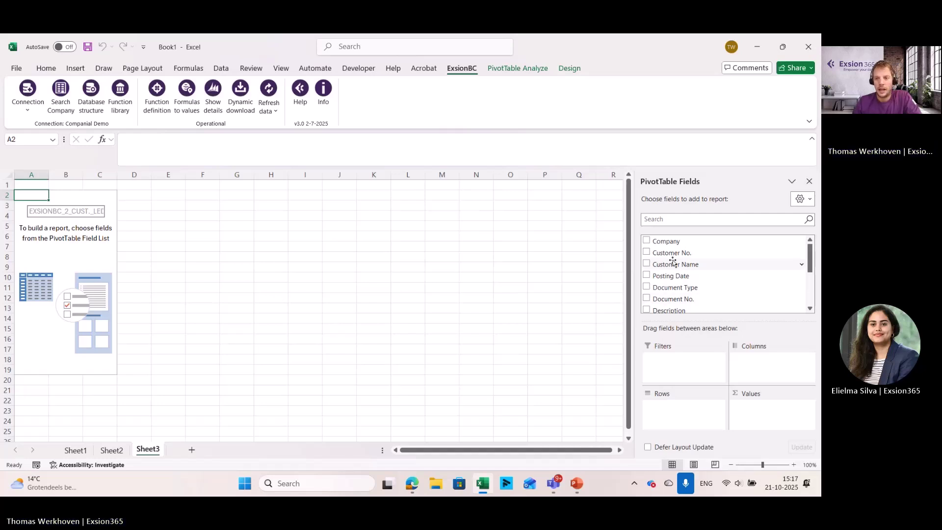
# Build the pivot table with Customer Name in Rows and the sum of Amount in Values, and refresh the Exsion data.
pyautogui.moveTo(675, 265); pyautogui.dragTo(672, 418)
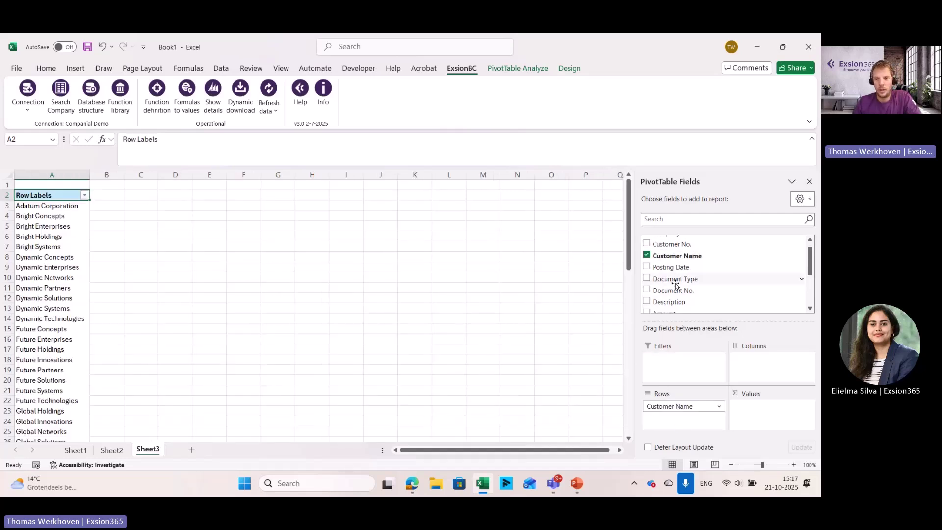
pyautogui.scroll(-2, 684, 274)
pyautogui.moveTo(666, 263); pyautogui.dragTo(771, 421)
pyautogui.scroll(-18, 148, 266)
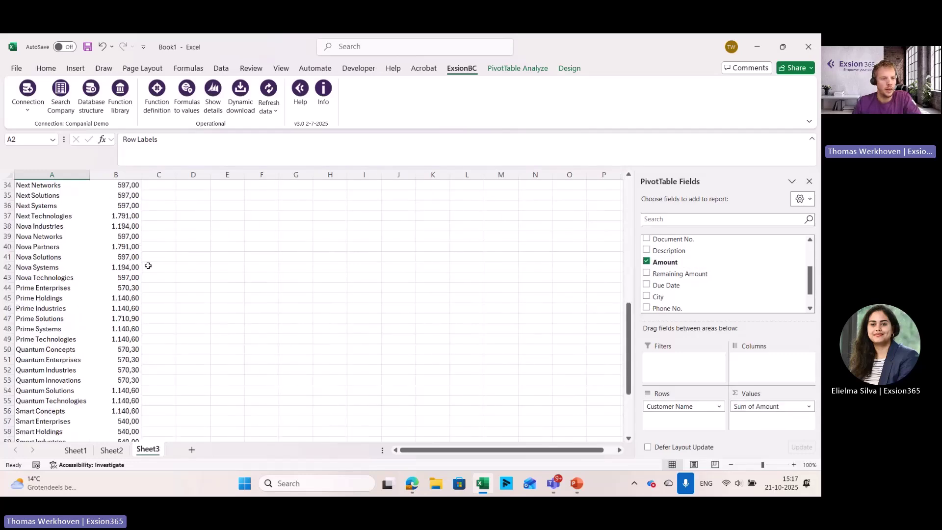
pyautogui.scroll(18, 149, 265)
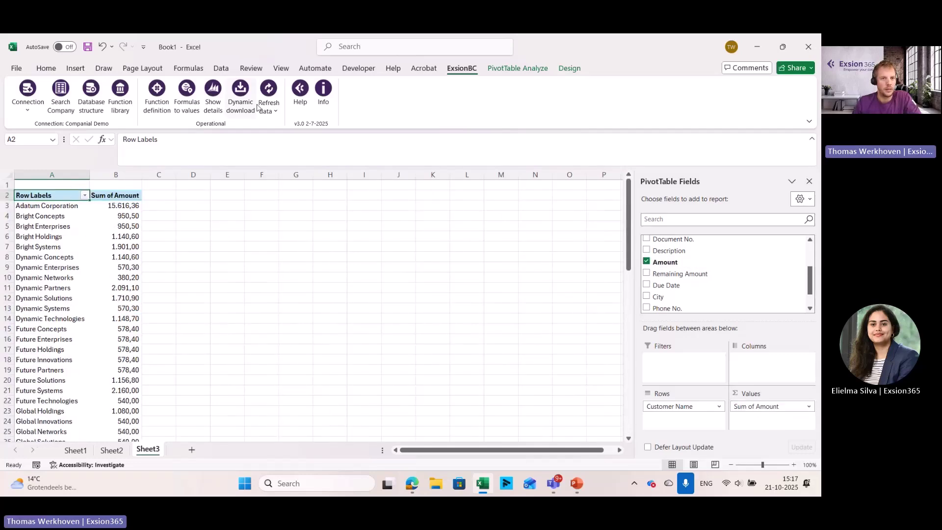
pyautogui.click(269, 89)
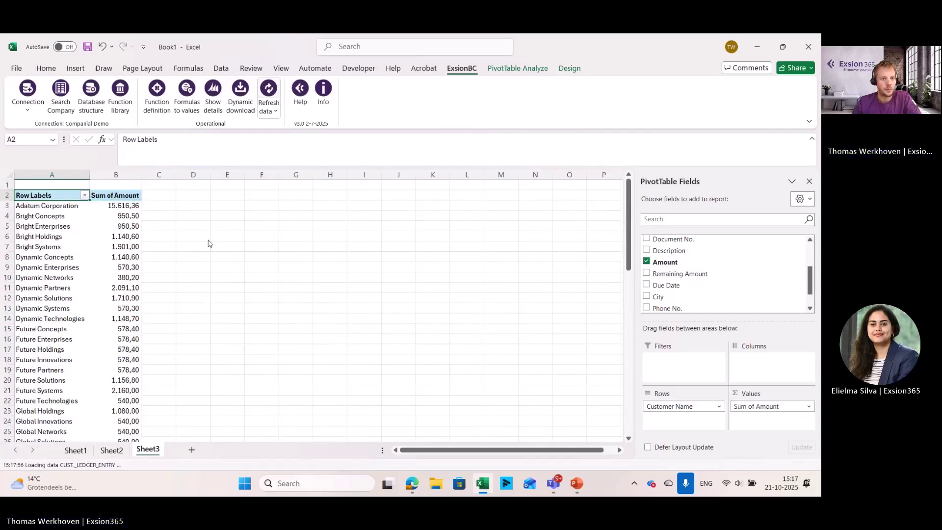
# Set the Customer No. filter on Sheet1 to 1*, refresh the Exsion data and review the pivot table on Sheet3.
pyautogui.click(75, 450)
pyautogui.click(233, 248)
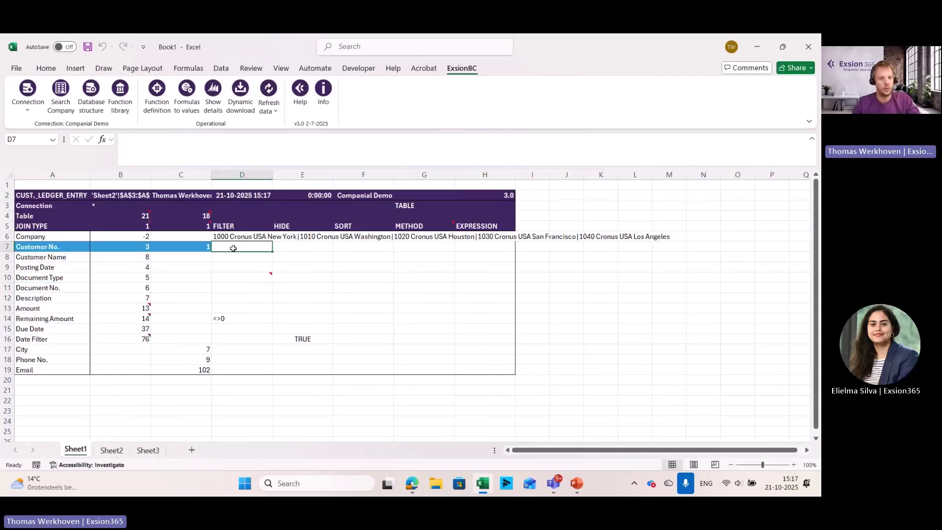
pyautogui.write('1*')
pyautogui.press('Return')
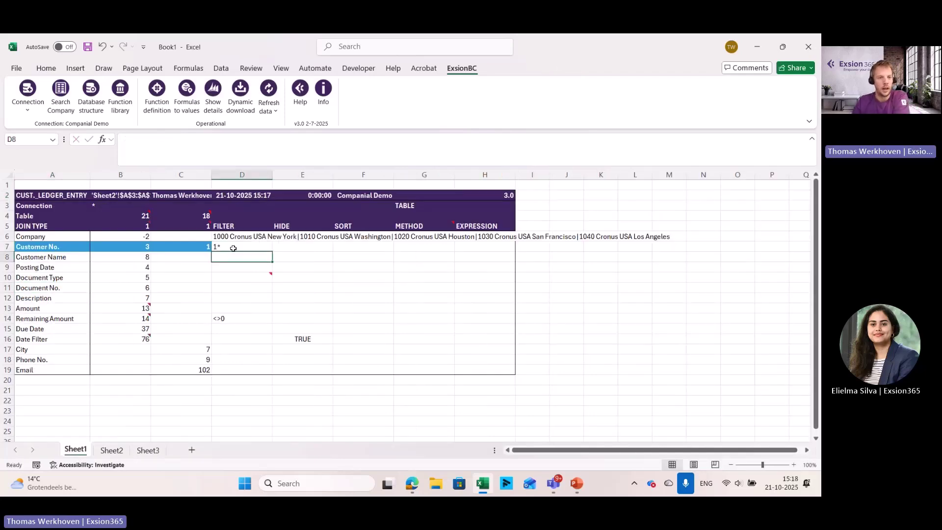
pyautogui.click(148, 450)
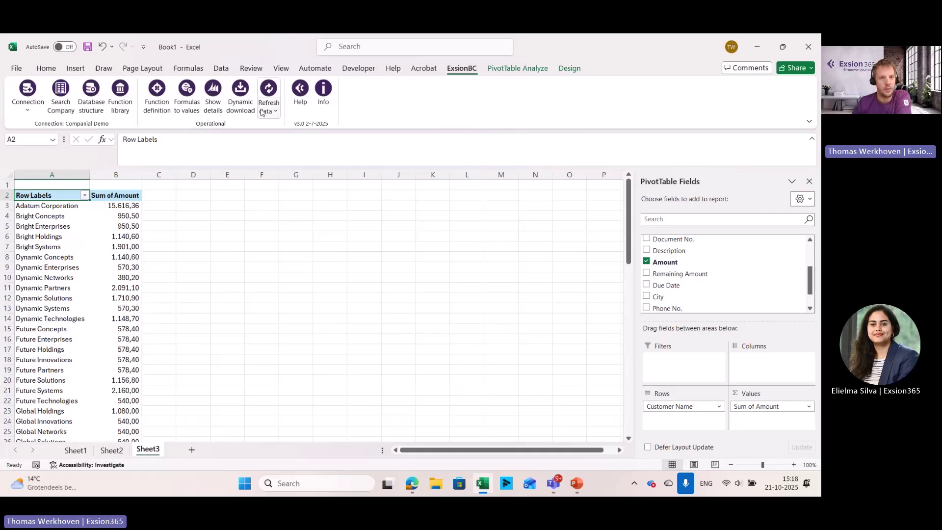
pyautogui.scroll(-16, 199, 296)
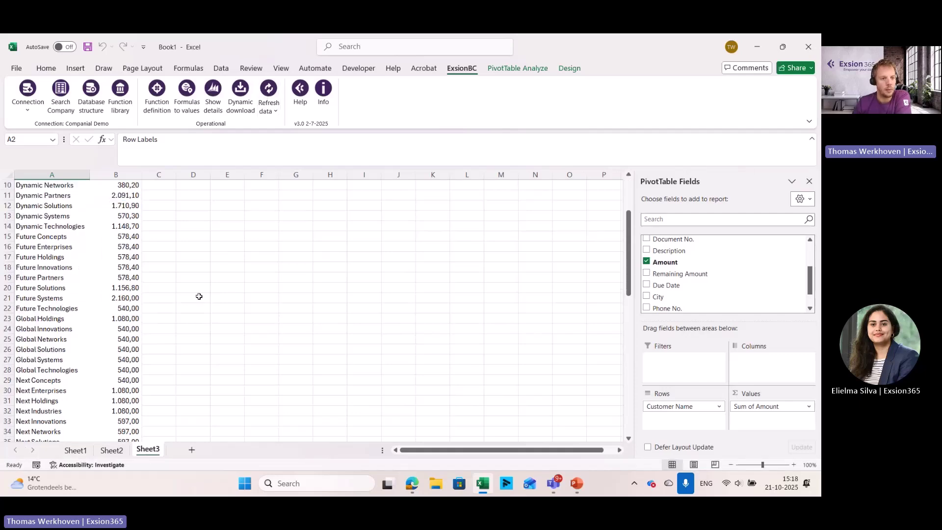
# Check the downloaded ledger entries on Sheet2 and return to the download definition on Sheet1.
pyautogui.click(101, 450)
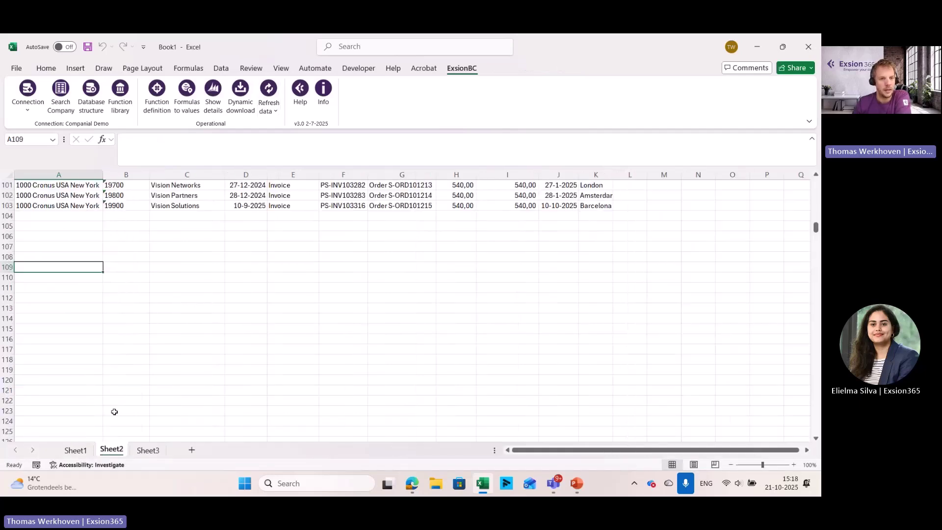
pyautogui.scroll(12, 116, 411)
pyautogui.click(74, 286)
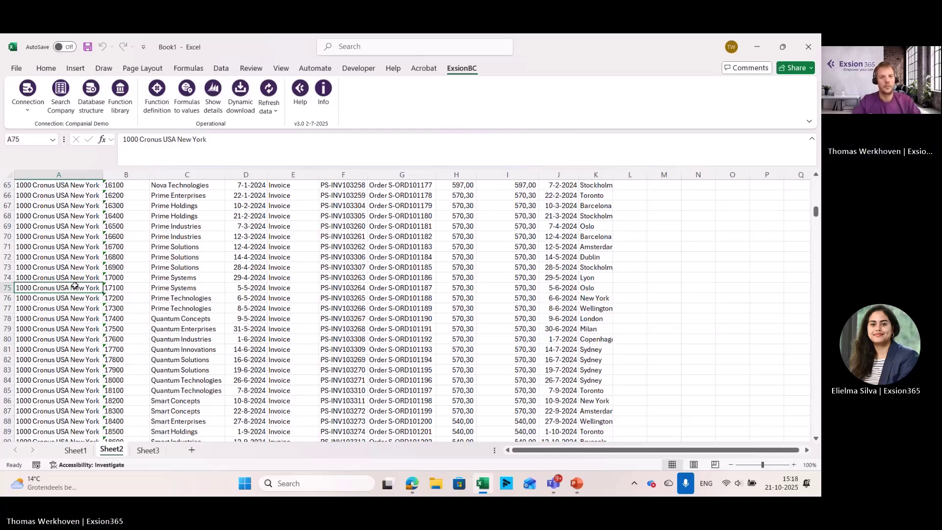
pyautogui.hotkey('ctrl', 'Up')
pyautogui.click(76, 450)
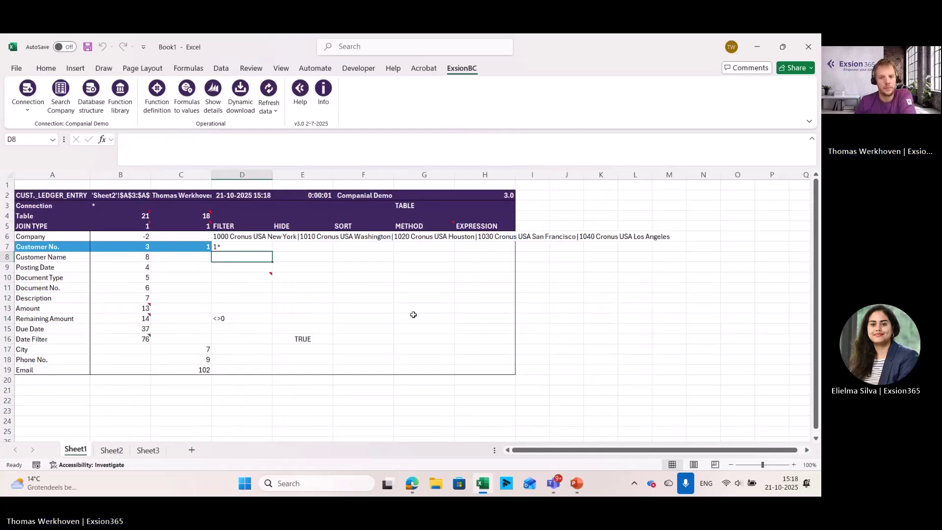
# Switch to the webinar presentation in PowerPoint, start the slide show at "What Exsion does" and advance to "Benefits of Exsion365".
pyautogui.moveTo(577, 483)
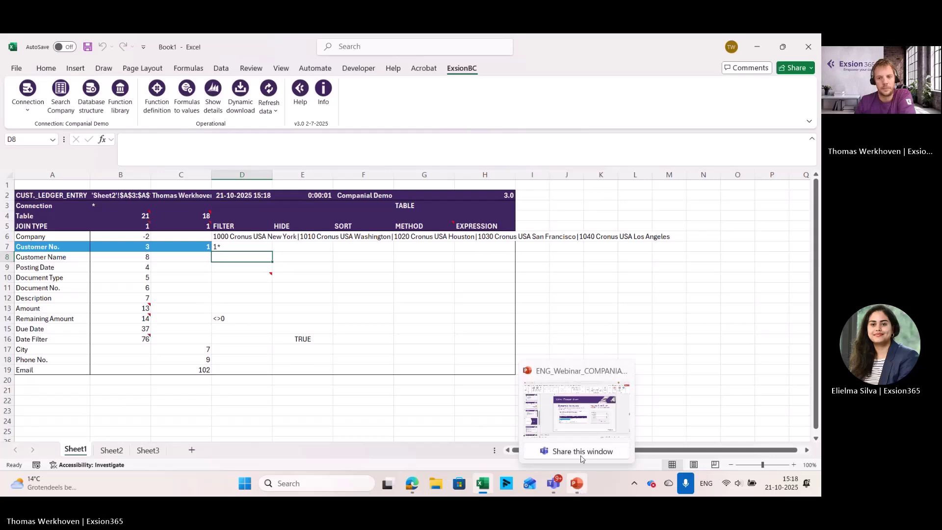
pyautogui.click(582, 422)
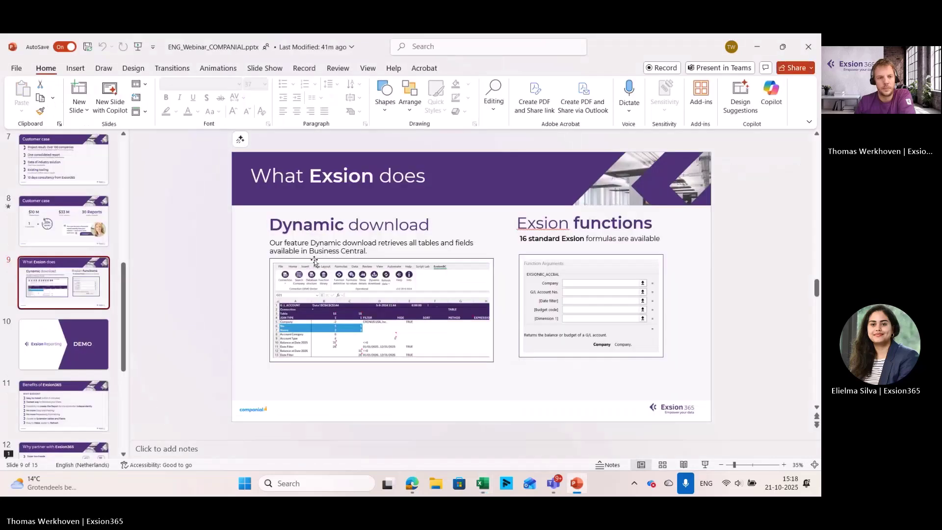
pyautogui.click(706, 466)
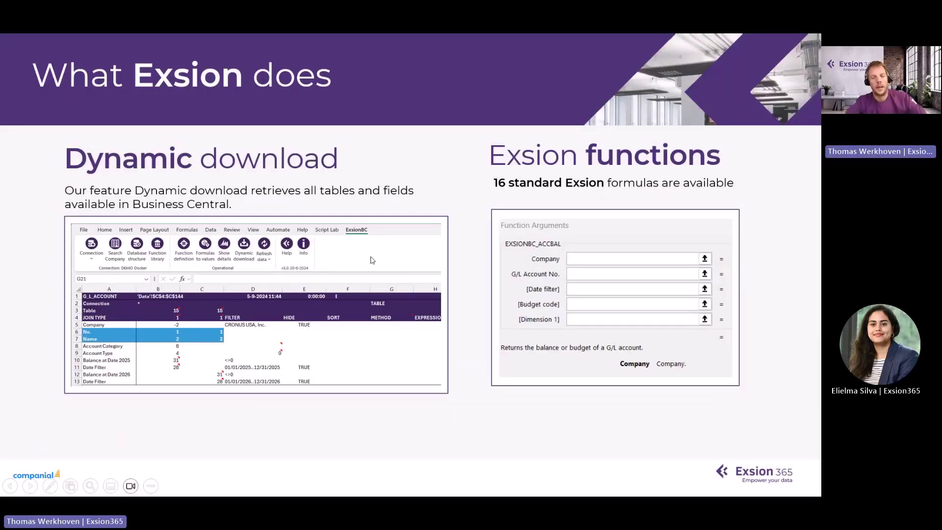
pyautogui.press('Right')
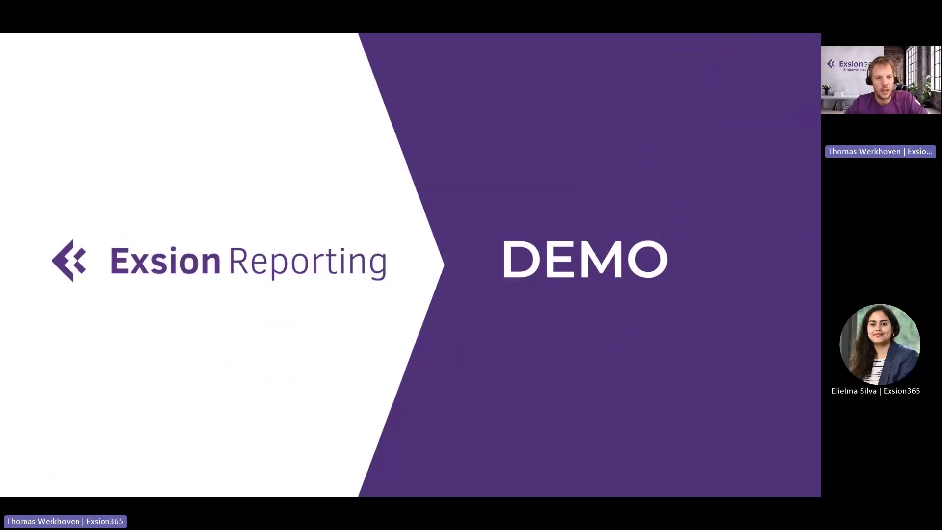
pyautogui.press('Right')
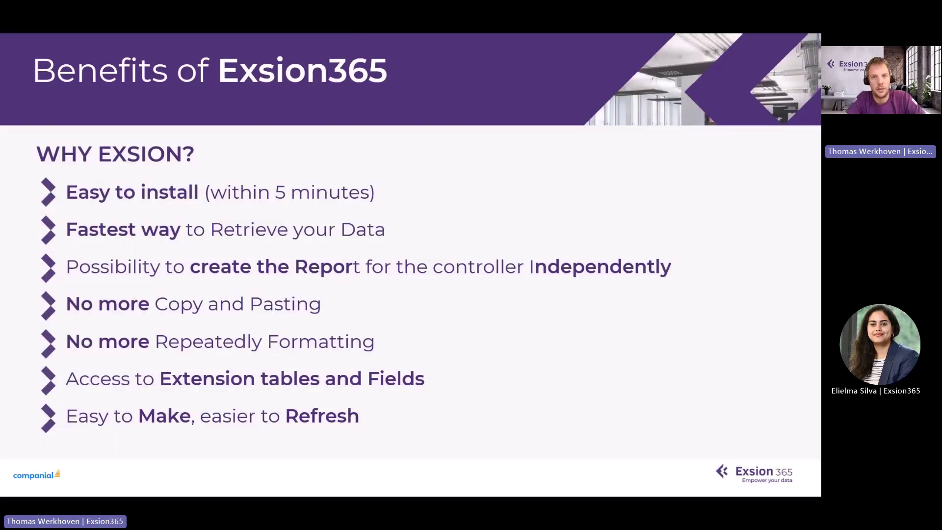